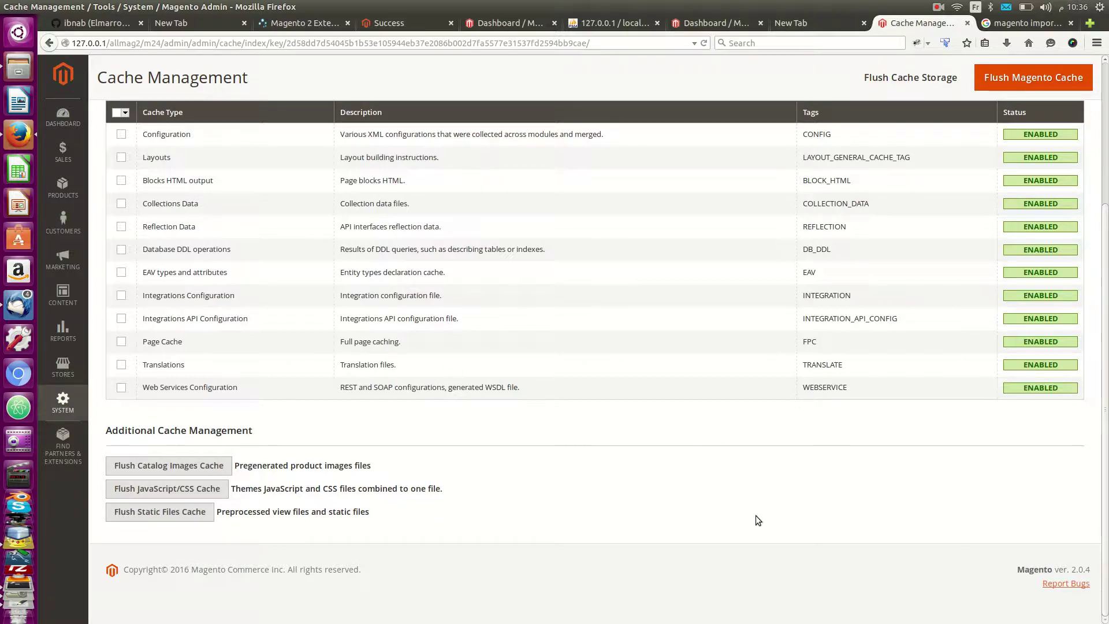
Switch from Magento's Cache Management page to the file manager showing the m24 app folder
{"action": "key", "text": "alt+Tab"}
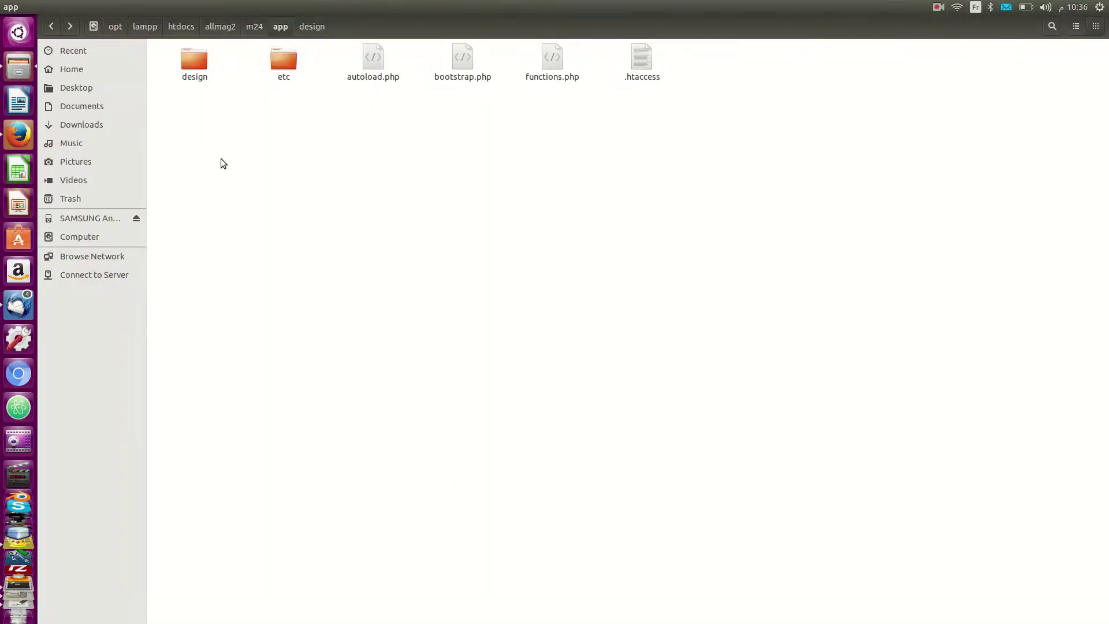
Create a new folder named code inside the app folder
{"action": "left_click", "coordinate": [250, 29]}
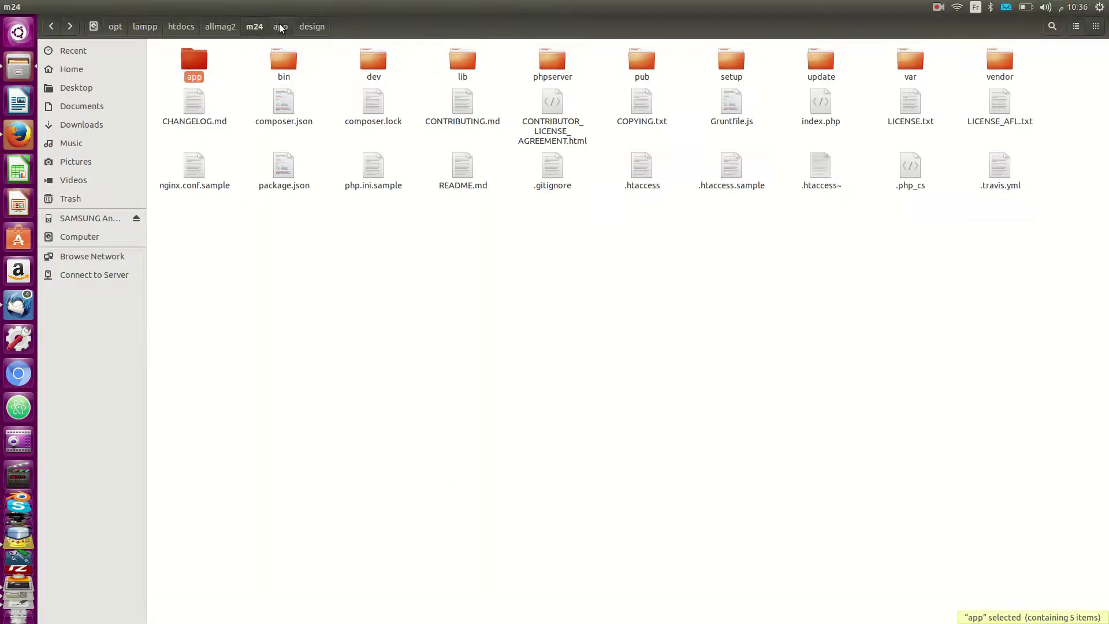
{"action": "left_click", "coordinate": [281, 27]}
{"action": "right_click", "coordinate": [245, 143]}
{"action": "left_click", "coordinate": [262, 151]}
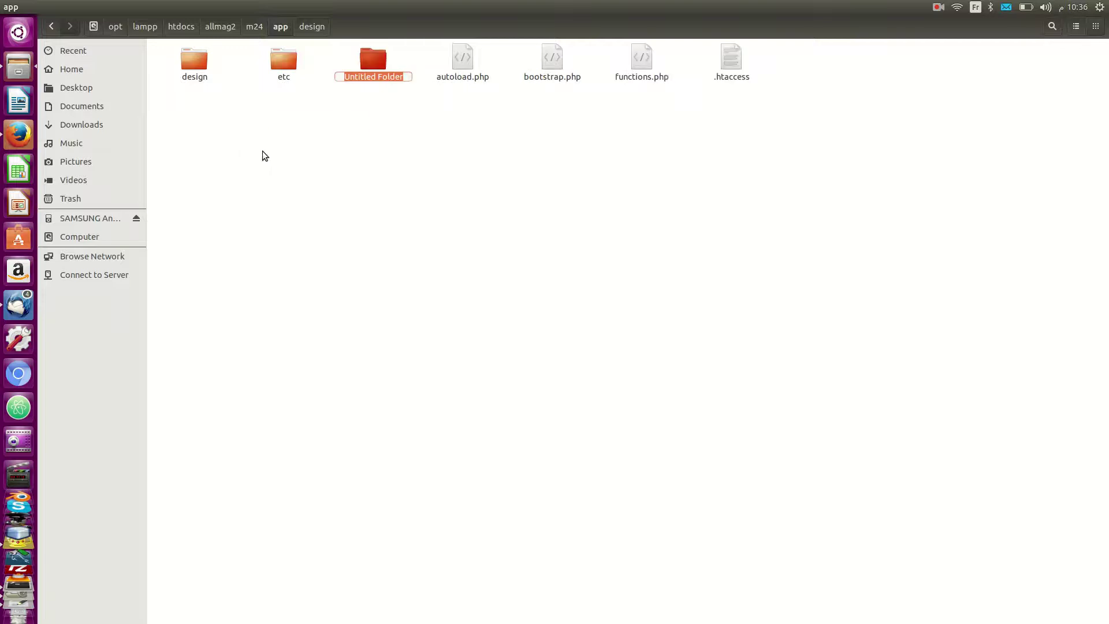
{"action": "type", "text": "code"}
{"action": "key", "text": "Return"}
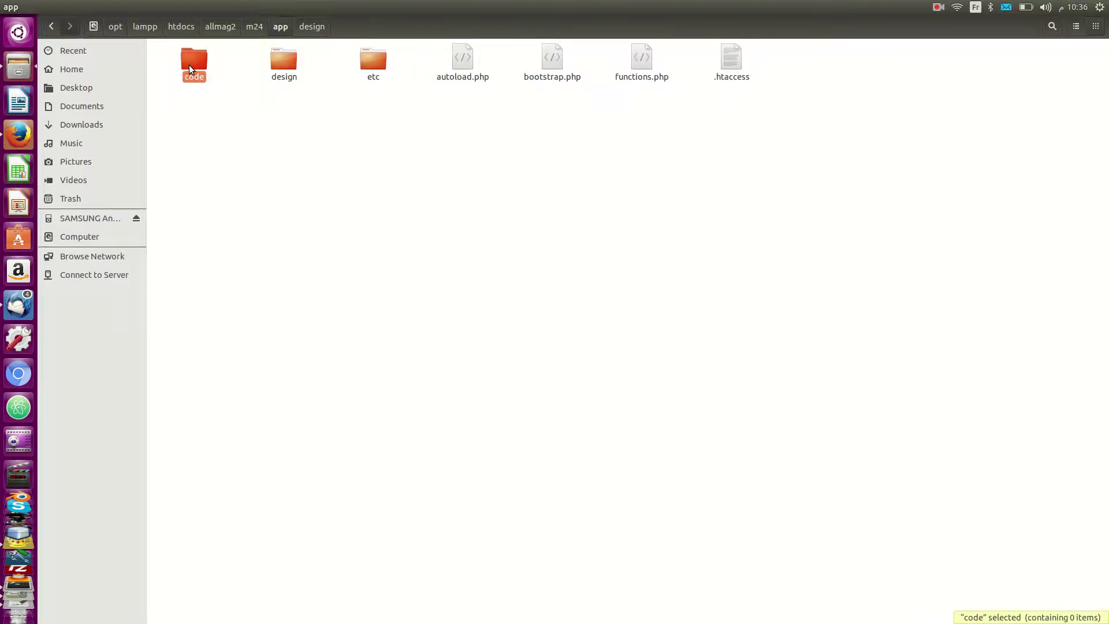
Inside code, create a folder named Ibnab
{"action": "double_click", "coordinate": [189, 64]}
{"action": "right_click", "coordinate": [190, 67]}
{"action": "left_click", "coordinate": [200, 71]}
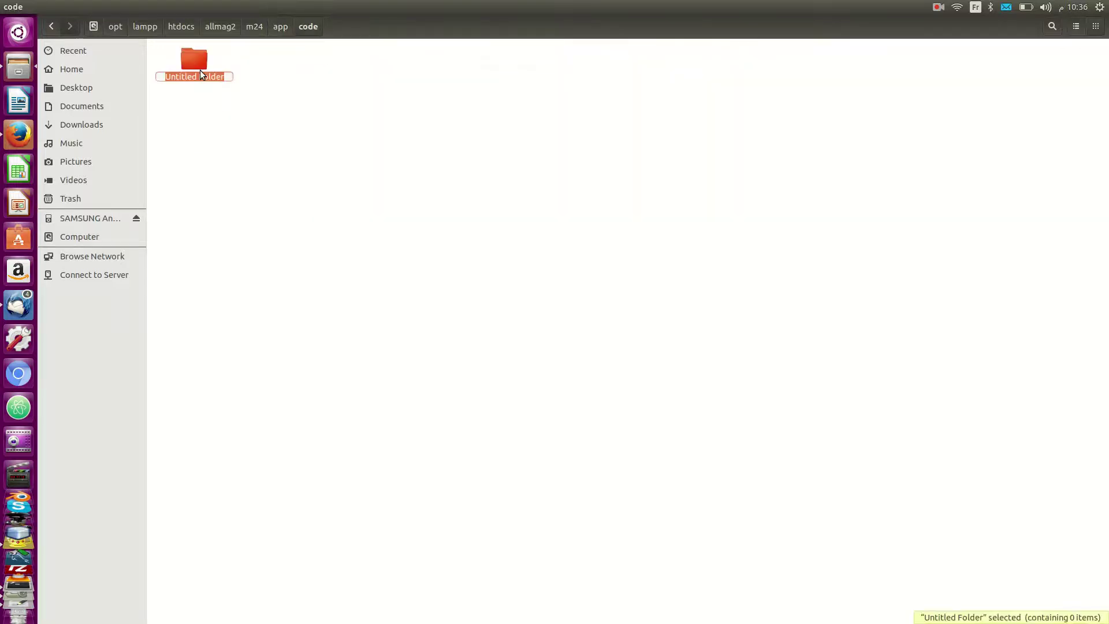
{"action": "type", "text": "Ibnab"}
{"action": "key", "text": "Return"}
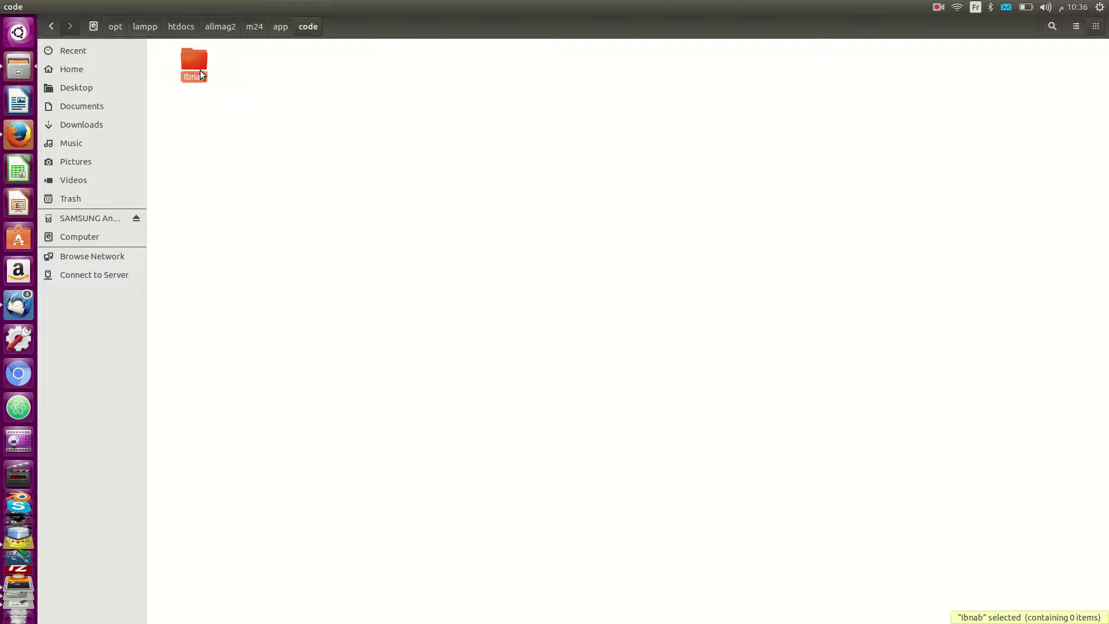
Inside Ibnab, create a new untitled folder
{"action": "double_click", "coordinate": [200, 71]}
{"action": "right_click", "coordinate": [200, 70]}
{"action": "mouse_move", "coordinate": [281, 88]}
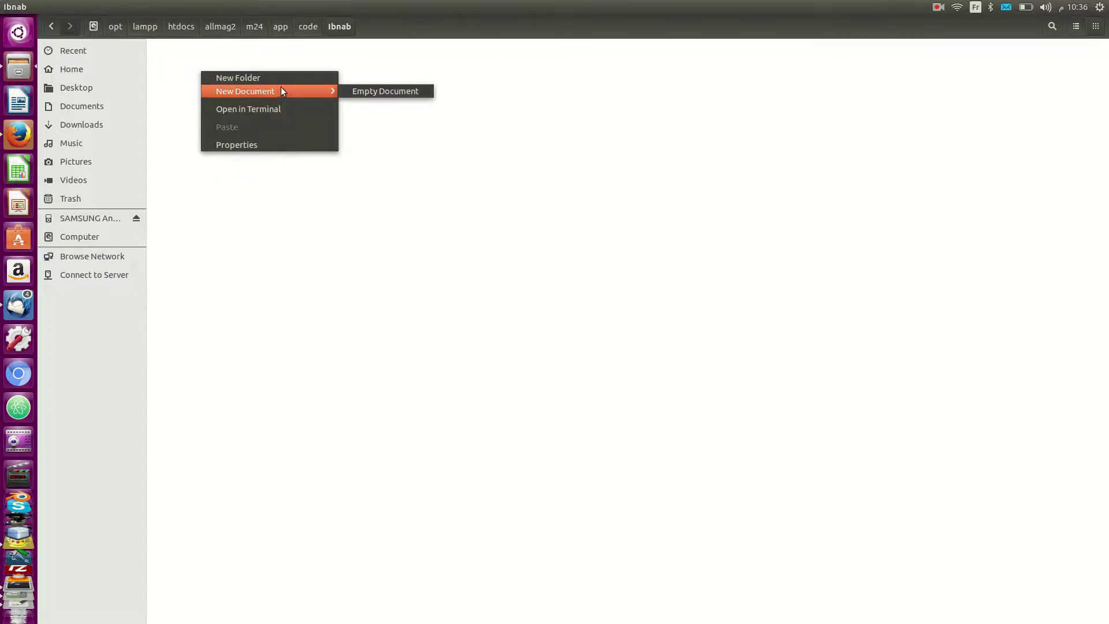
{"action": "left_click", "coordinate": [313, 78]}
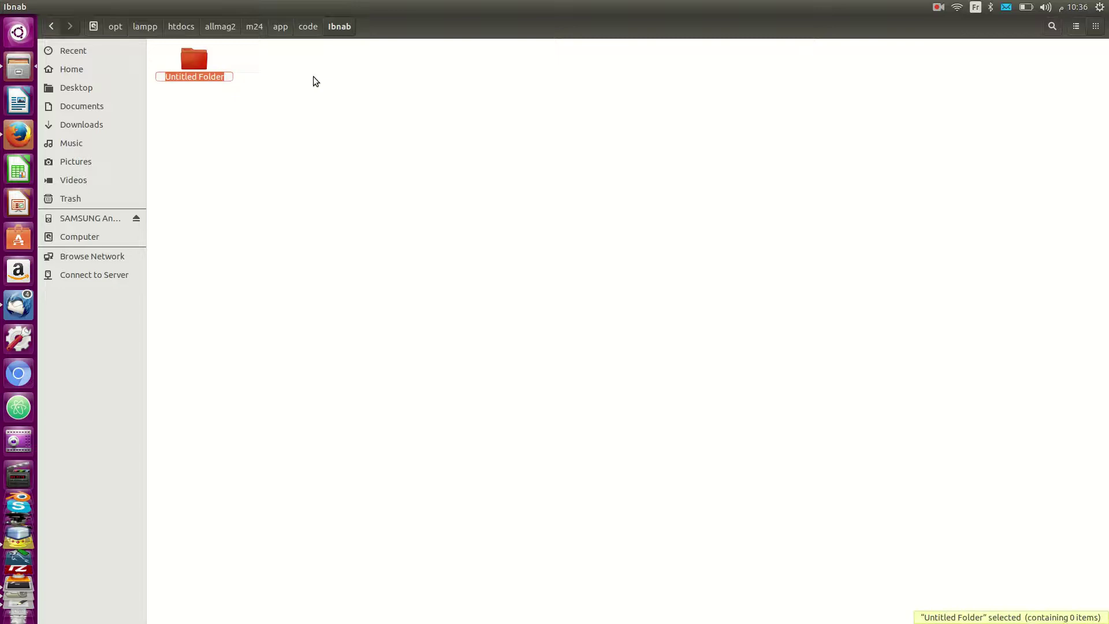
Name the new folder DeleteOrders, trimming the pasted Ibnab_DeleteOrders module name
{"action": "type", "text": "'Ibnab_DeleteOrders' => 1,"}
{"action": "left_click_drag", "start_coordinate": [210, 96], "coordinate": [155, 86]}
{"action": "key", "text": "BackSpace"}
{"action": "key", "text": "BackSpace"}
{"action": "left_click", "coordinate": [226, 76]}
{"action": "key", "text": "BackSpace"}
{"action": "type", "text": "rs"}
{"action": "key", "text": "Return"}
Check the module name in Geany's registration.php, then return to the file manager
{"action": "key", "text": "alt+Tab"}
{"action": "key", "text": "alt+Tab"}
{"action": "key", "text": "alt+Tab"}
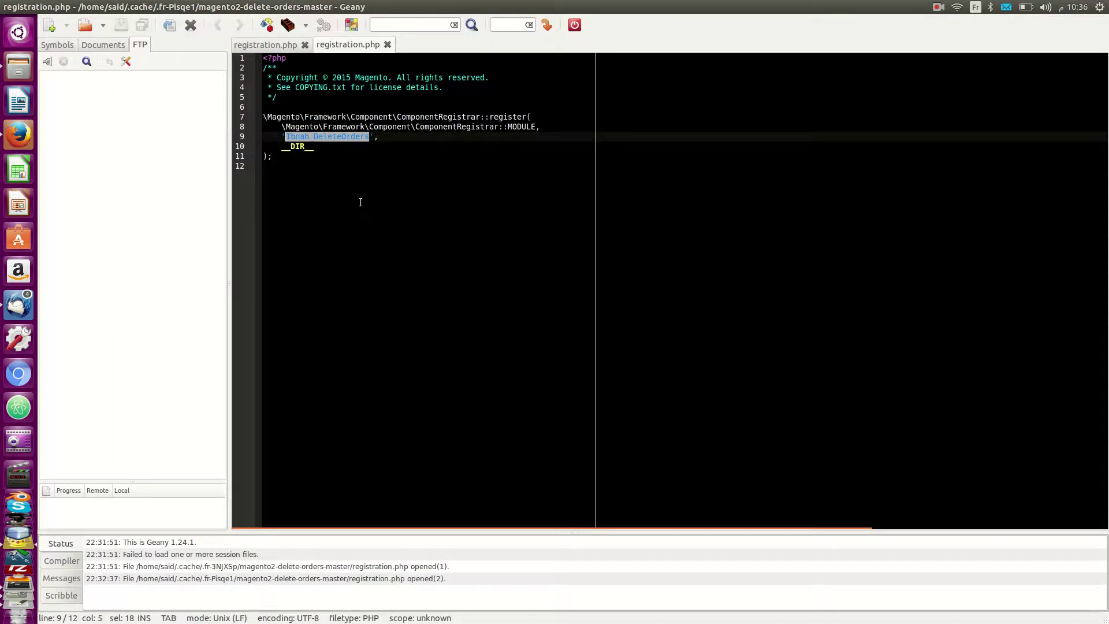
{"action": "key", "text": "alt+Tab"}
{"action": "left_click", "coordinate": [206, 143]}
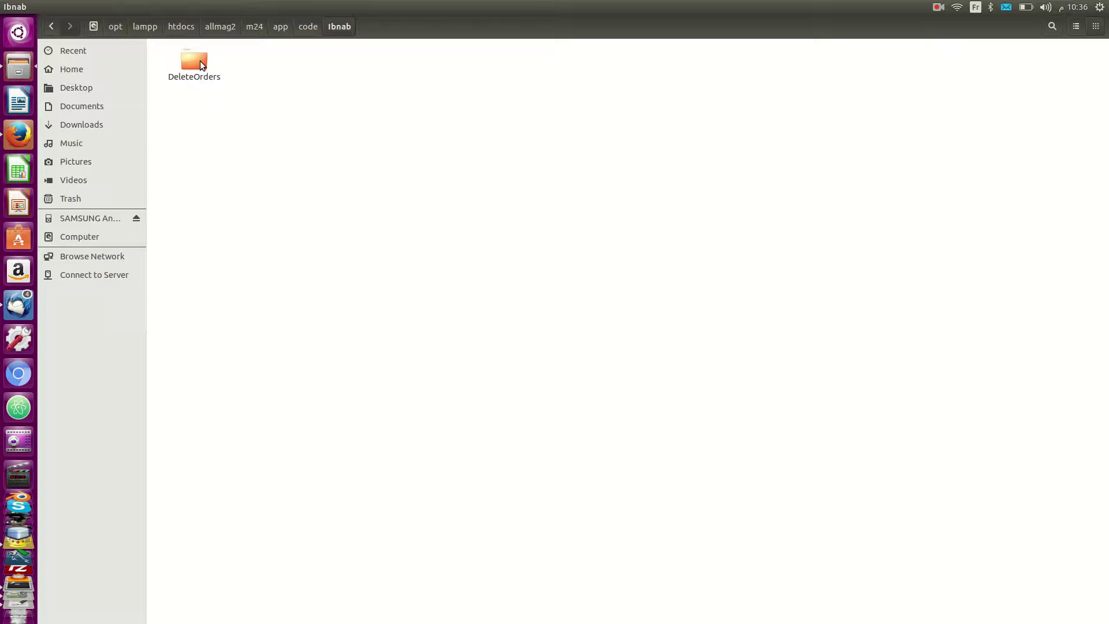
Drag Controller, etc, view, composer.json, README.md and registration.php from the archive into DeleteOrders
{"action": "double_click", "coordinate": [199, 61]}
{"action": "key", "text": "alt+Tab"}
{"action": "key", "text": "alt+Tab"}
{"action": "key", "text": "alt+Tab"}
{"action": "key", "text": "alt+Tab"}
{"action": "key", "text": "alt+Tab"}
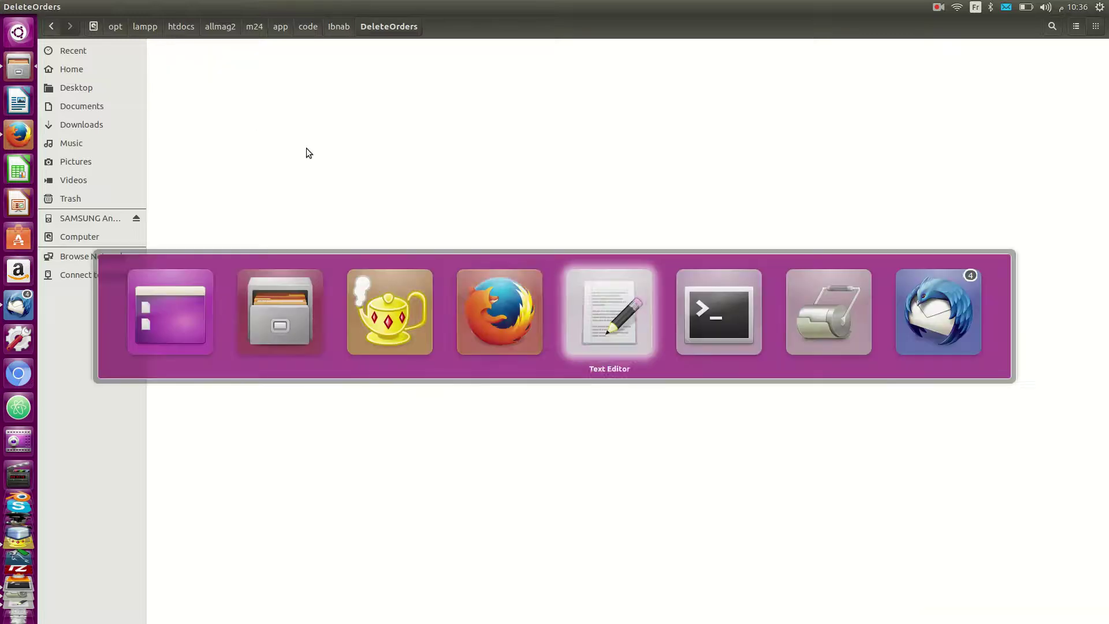
{"action": "left_click", "coordinate": [100, 95]}
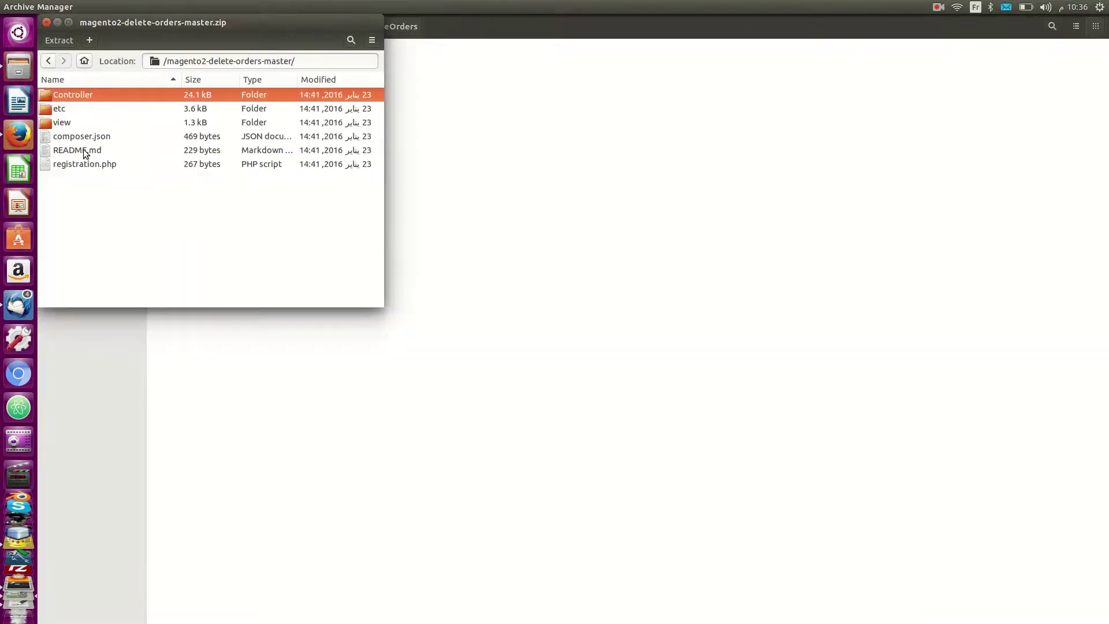
{"action": "left_click", "coordinate": [85, 154], "text": "shift"}
{"action": "left_click", "coordinate": [84, 161], "text": "shift"}
{"action": "left_click_drag", "start_coordinate": [84, 161], "coordinate": [497, 217]}
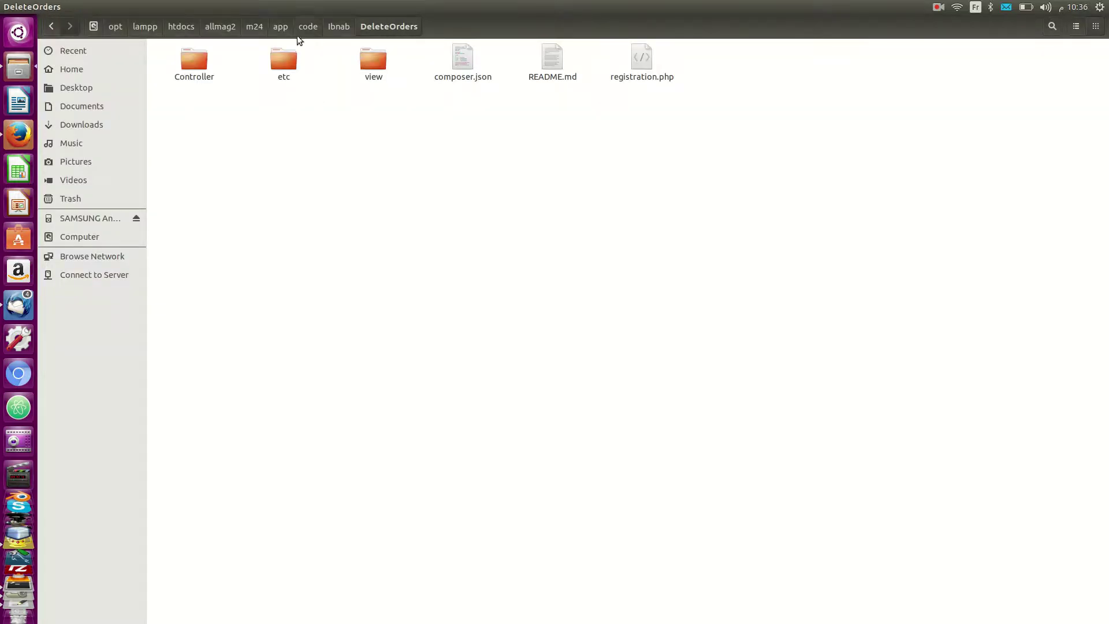
{"action": "left_click", "coordinate": [279, 29]}
Add 'Ibnab_DeleteOrders' => 1 after line 6 of app/etc/config.php in gedit and save
{"action": "double_click", "coordinate": [372, 58]}
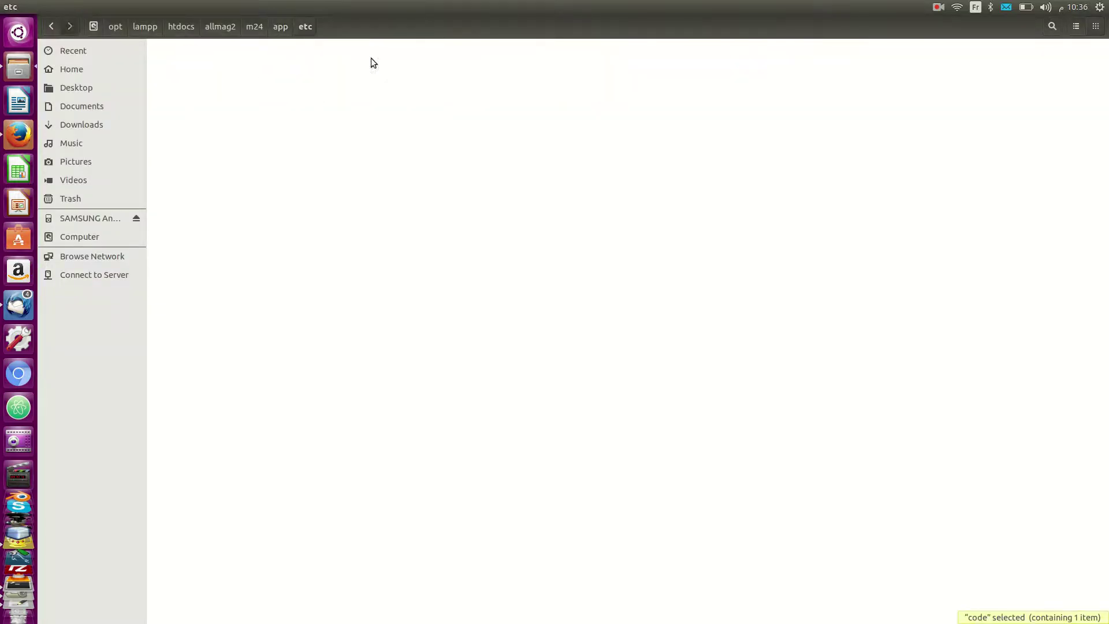
{"action": "right_click", "coordinate": [197, 64]}
{"action": "mouse_move", "coordinate": [230, 88]}
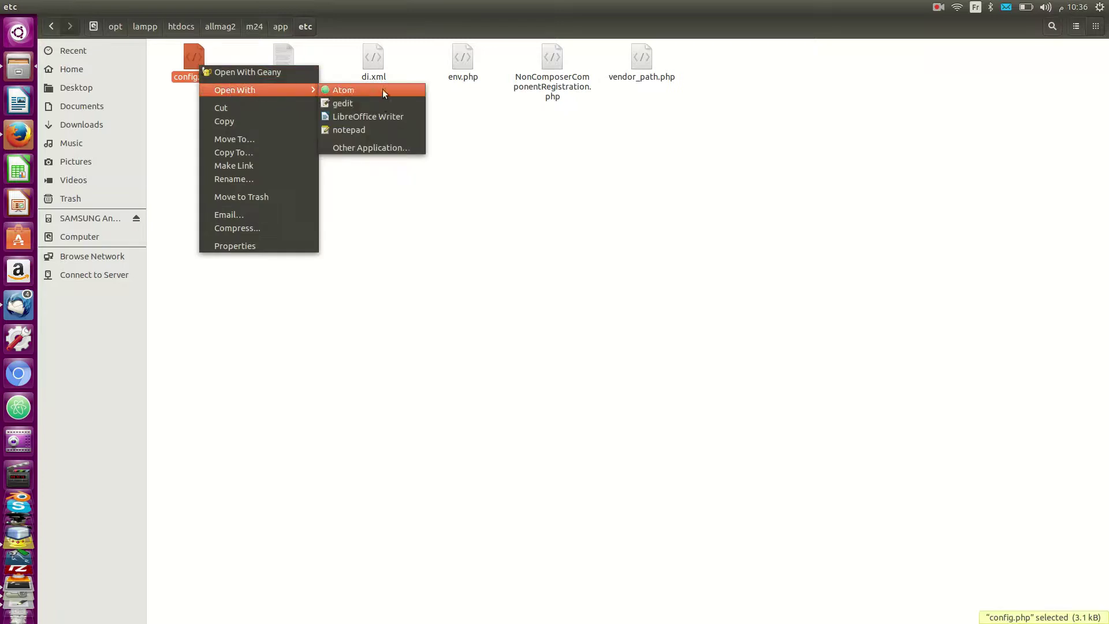
{"action": "left_click", "coordinate": [381, 101]}
{"action": "left_click", "coordinate": [490, 106]}
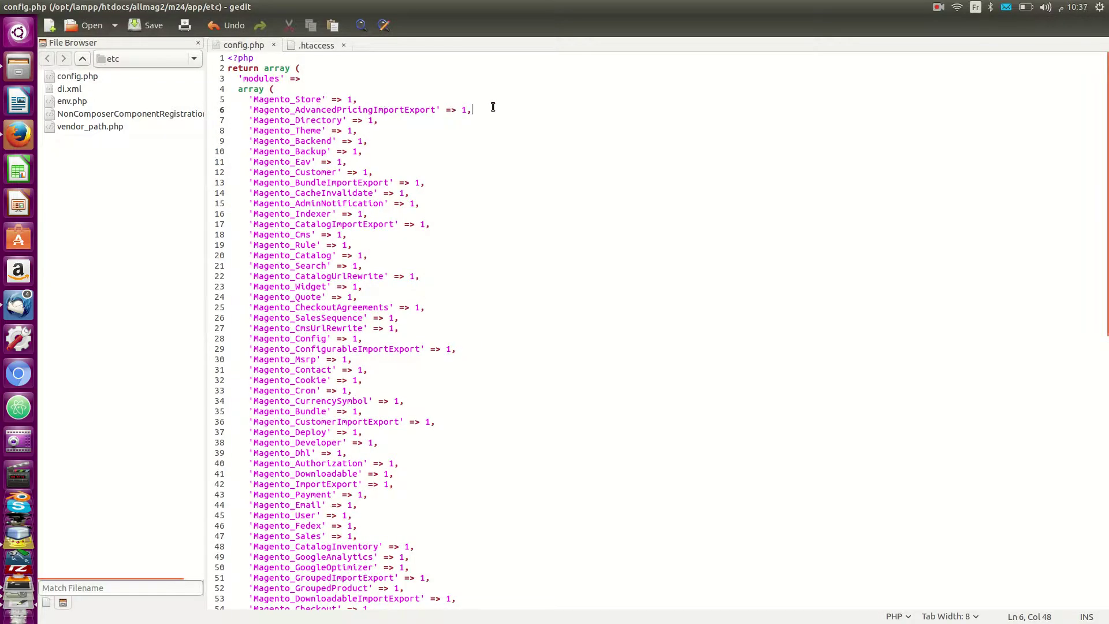
{"action": "key", "text": "Return"}
{"action": "key", "text": "ctrl+v"}
{"action": "key", "text": "ctrl+s"}
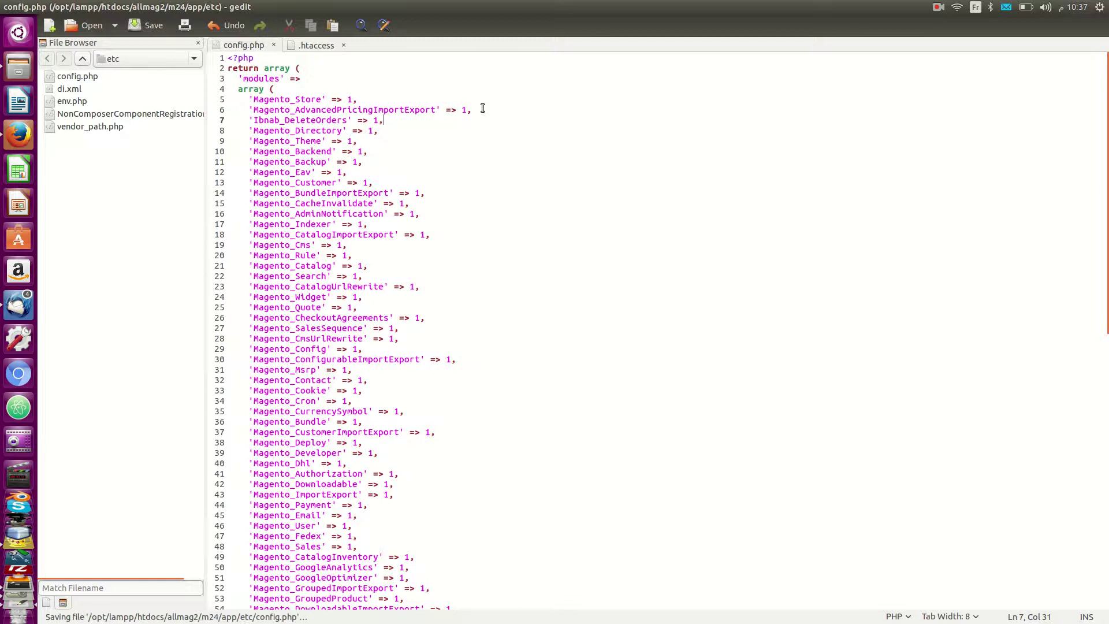
{"action": "key", "text": "alt+Tab"}
{"action": "key", "text": "alt+Tab"}
{"action": "key", "text": "alt+Tab"}
{"action": "key", "text": "alt+Tab"}
{"action": "key", "text": "alt+Tab"}
{"action": "key", "text": "alt+Tab"}
{"action": "key", "text": "alt+Tab"}
{"action": "key", "text": "alt+Tab"}
{"action": "key", "text": "alt+Tab"}
{"action": "key", "text": "alt+Tab"}
{"action": "key", "text": "alt+Tab"}
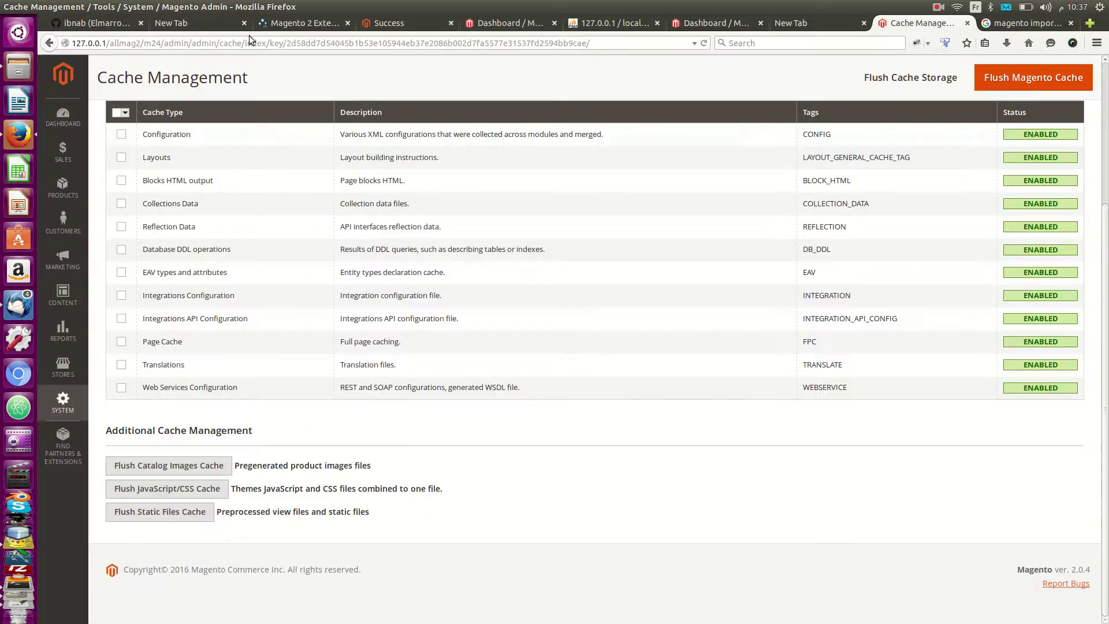
Reload Cache Management and select all 12 cache types to refresh them
{"action": "key", "text": "F5"}
{"action": "left_click", "coordinate": [61, 404]}
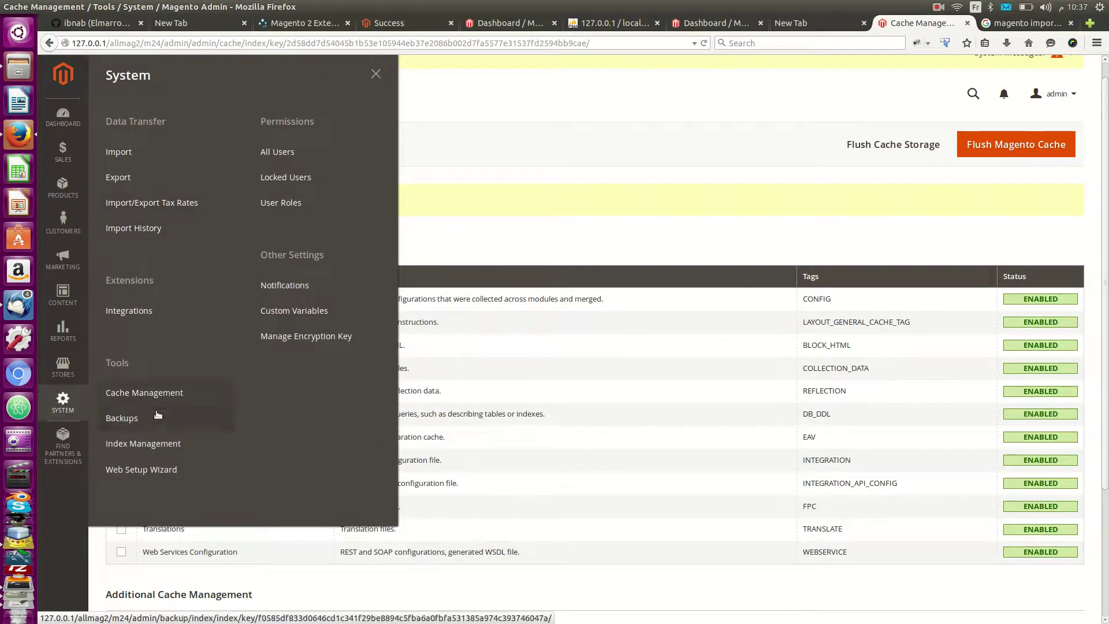
{"action": "left_click", "coordinate": [498, 221]}
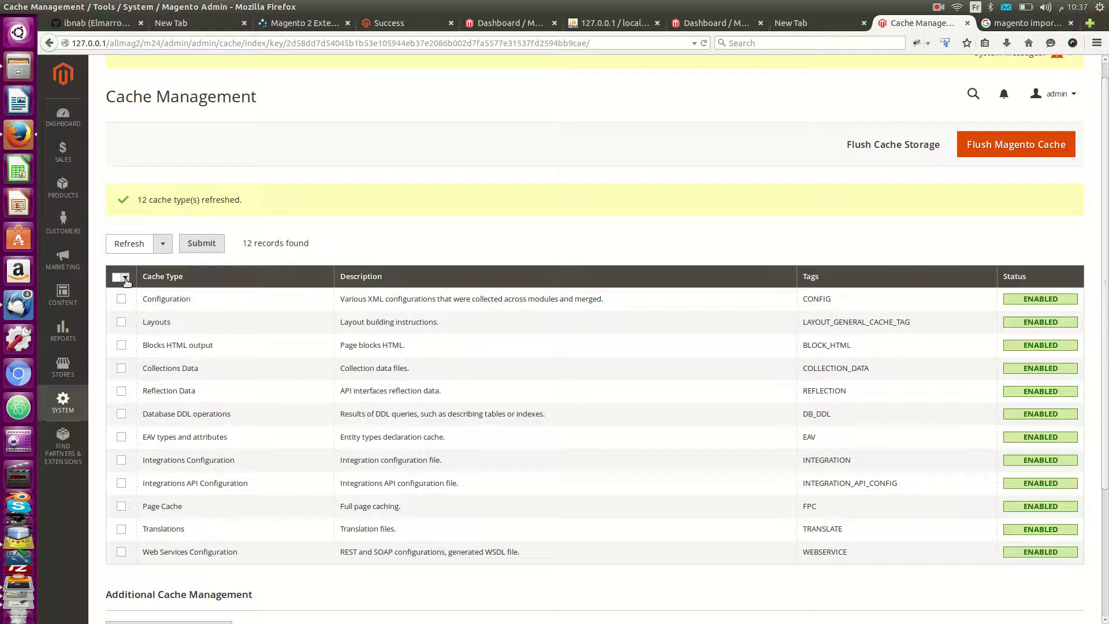
{"action": "left_click", "coordinate": [126, 279]}
{"action": "left_click", "coordinate": [124, 304]}
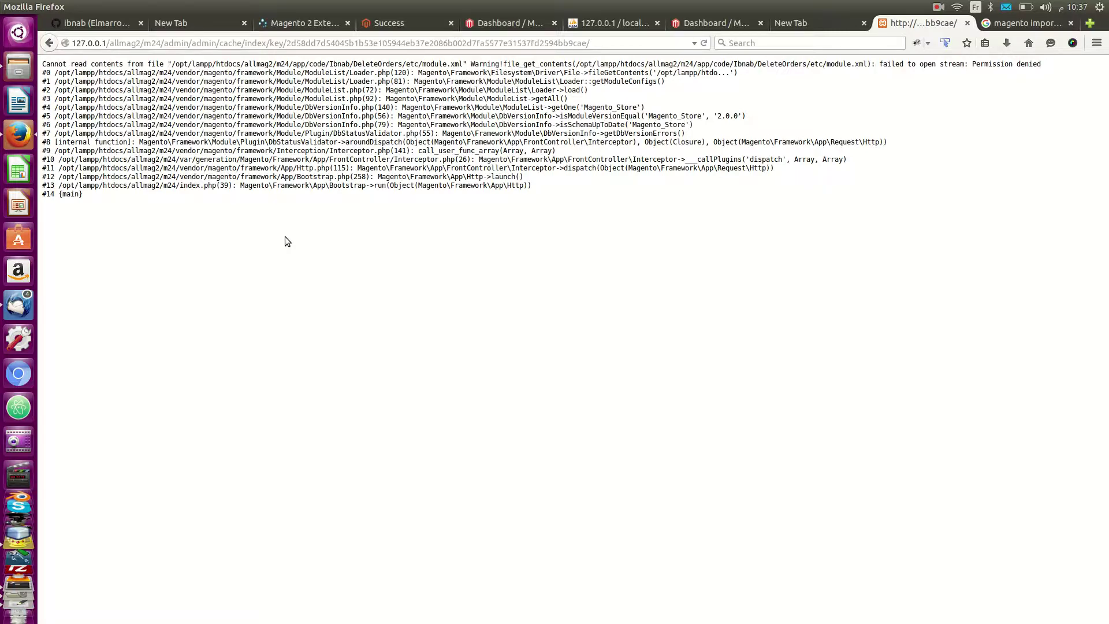
Run chmod -R 777 app/* in the Terminal, then reload the admin page
{"action": "key", "text": "alt+Tab"}
{"action": "key", "text": "alt+Tab"}
{"action": "key", "text": "alt+Tab"}
{"action": "key", "text": "alt+Tab"}
{"action": "key", "text": "alt+Tab"}
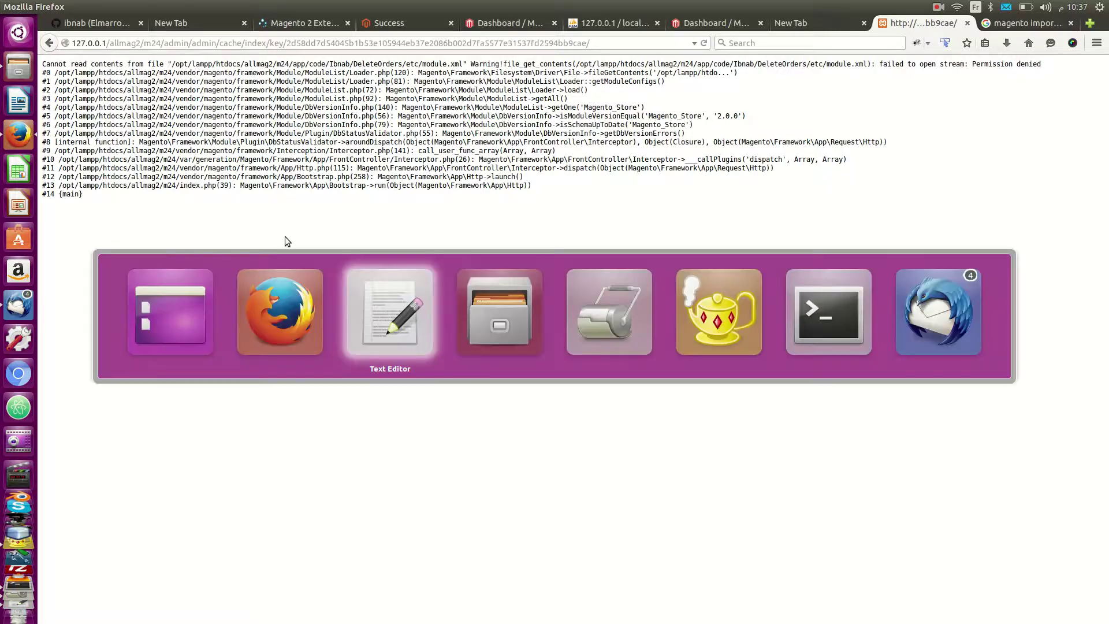
{"action": "key", "text": "alt+Tab"}
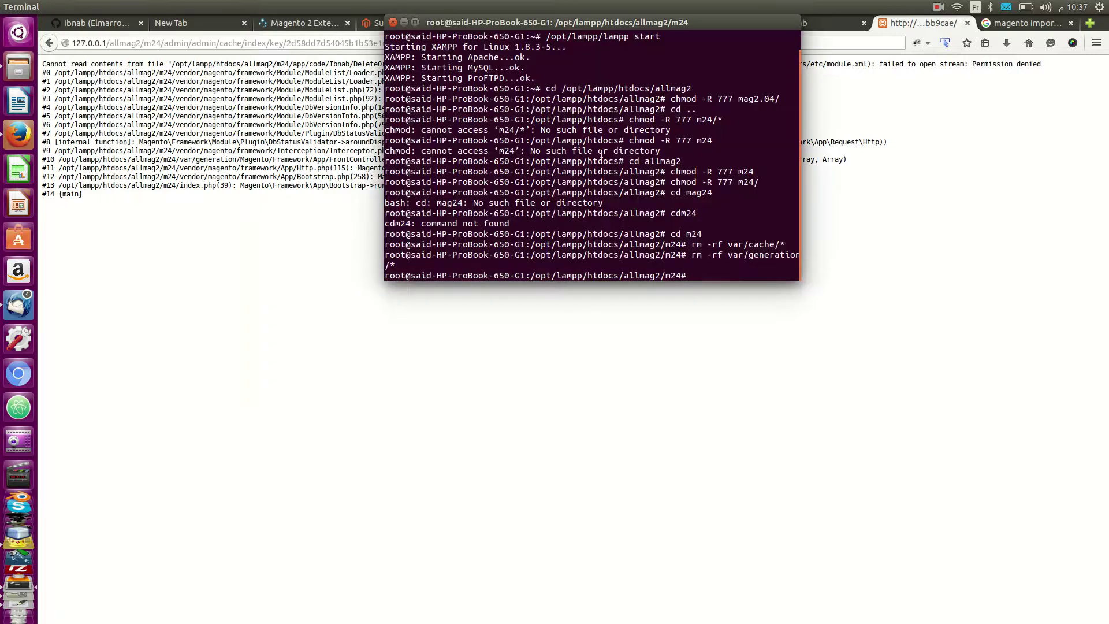
{"action": "type", "text": "chmod -R"}
{"action": "type", "text": "777 app/*"}
{"action": "key", "text": "Return"}
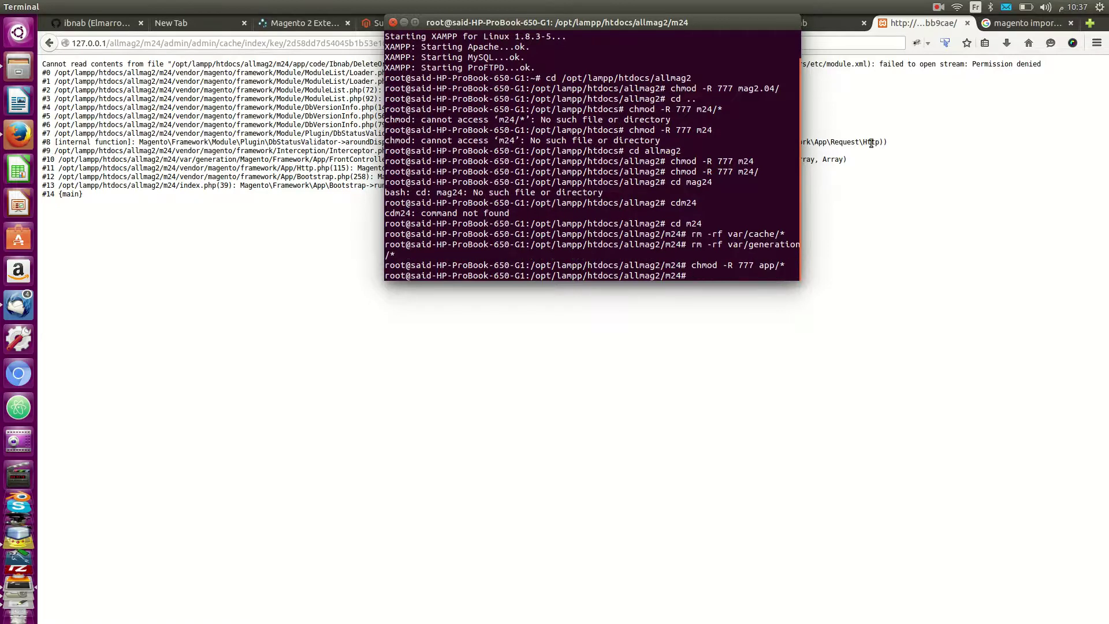
{"action": "left_click", "coordinate": [871, 143]}
{"action": "left_click", "coordinate": [704, 43]}
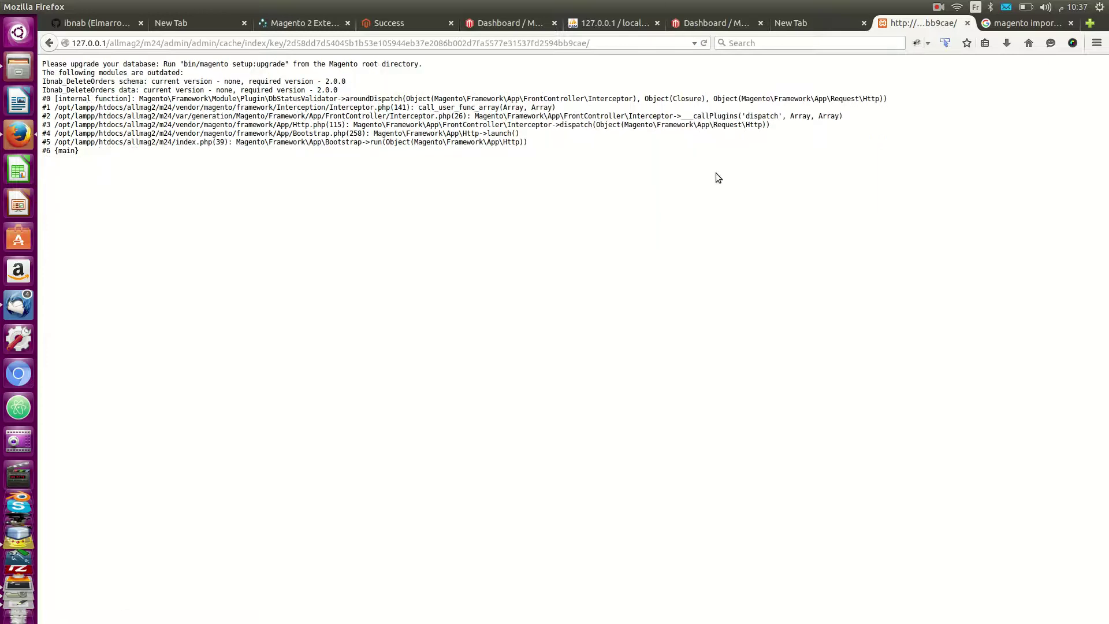
Copy bin/magento setup:upgrade from the admin error and run it in the Terminal
{"action": "left_click_drag", "start_coordinate": [184, 64], "coordinate": [285, 65]}
{"action": "right_click", "coordinate": [276, 66]}
{"action": "left_click", "coordinate": [277, 70]}
{"action": "key", "text": "alt+Tab"}
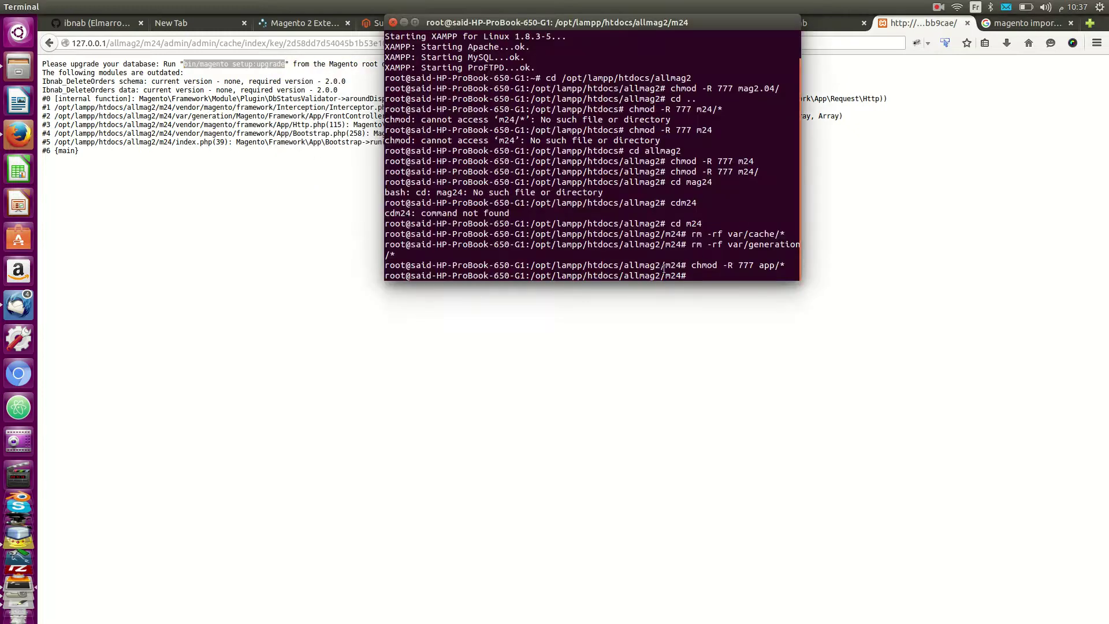
{"action": "right_click", "coordinate": [701, 220]}
{"action": "left_click", "coordinate": [731, 263]}
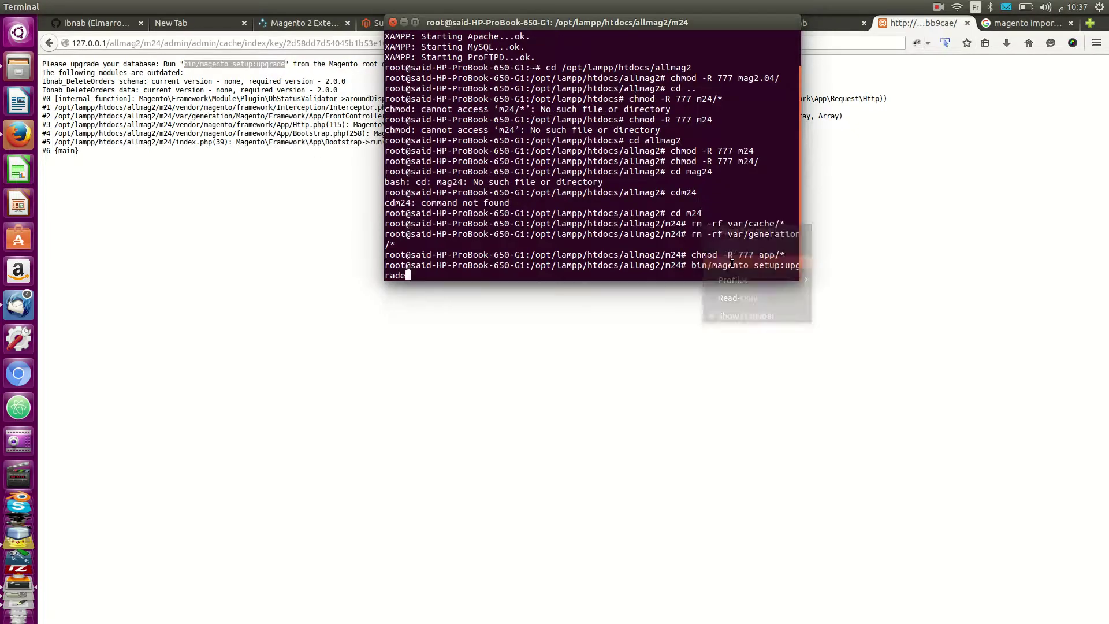
{"action": "key", "text": "Return"}
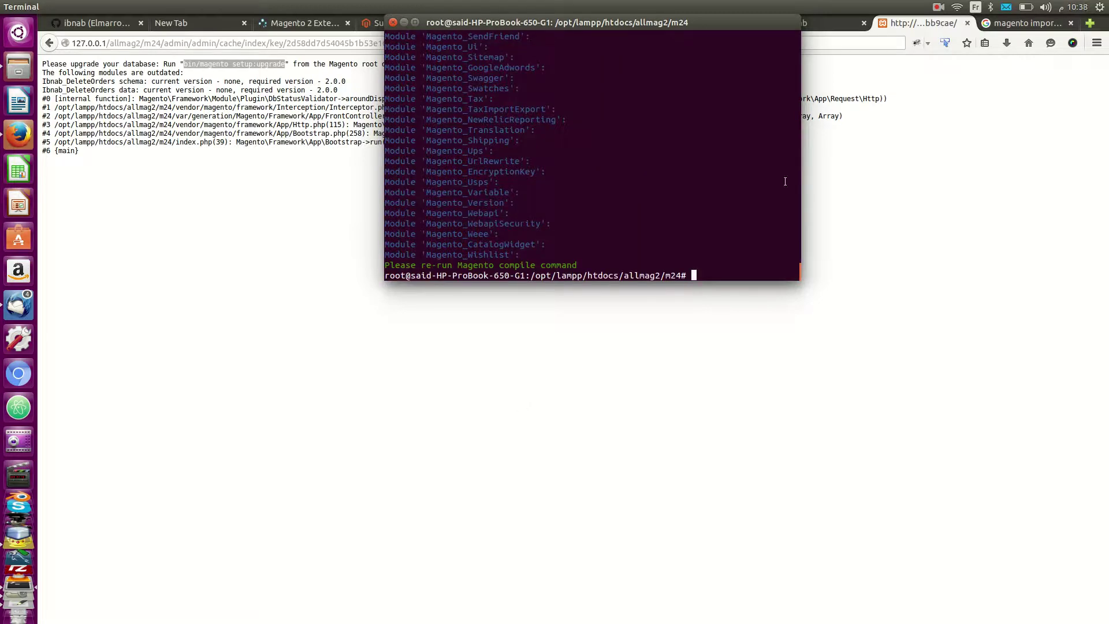
{"action": "left_click", "coordinate": [876, 106]}
Run chmod -R 777 var/* in the Terminal and reload the admin page
{"action": "left_click", "coordinate": [706, 42]}
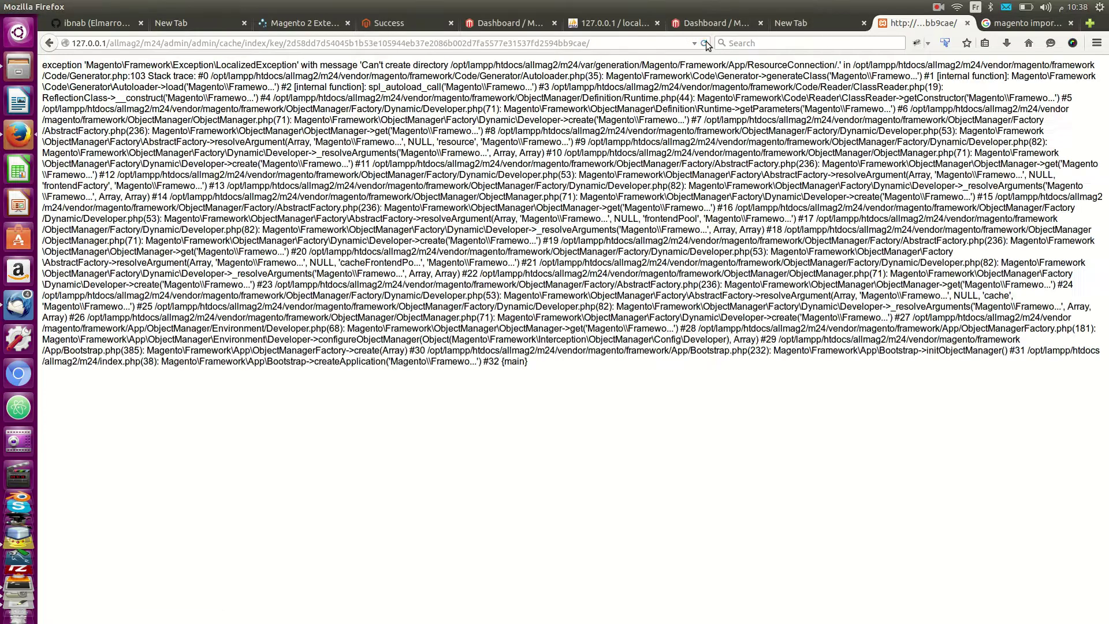
{"action": "key", "text": "alt+Tab"}
{"action": "type", "text": "chmod -"}
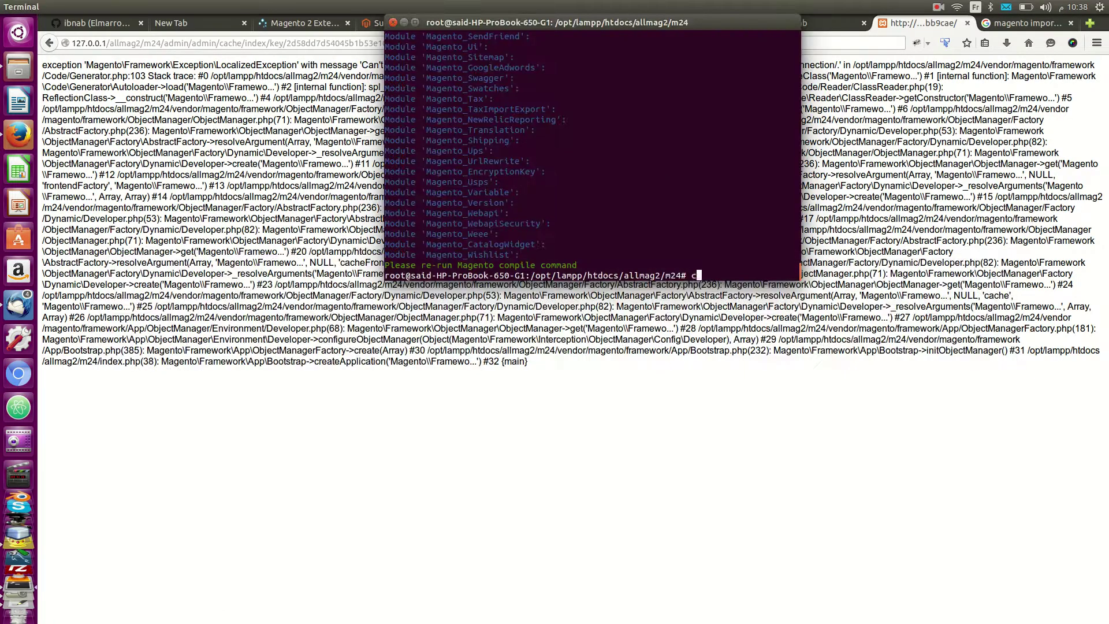
{"action": "type", "text": "R 777 var/c"}
{"action": "key", "text": "BackSpace"}
{"action": "type", "text": "*"}
{"action": "key", "text": "Return"}
{"action": "left_click", "coordinate": [929, 140]}
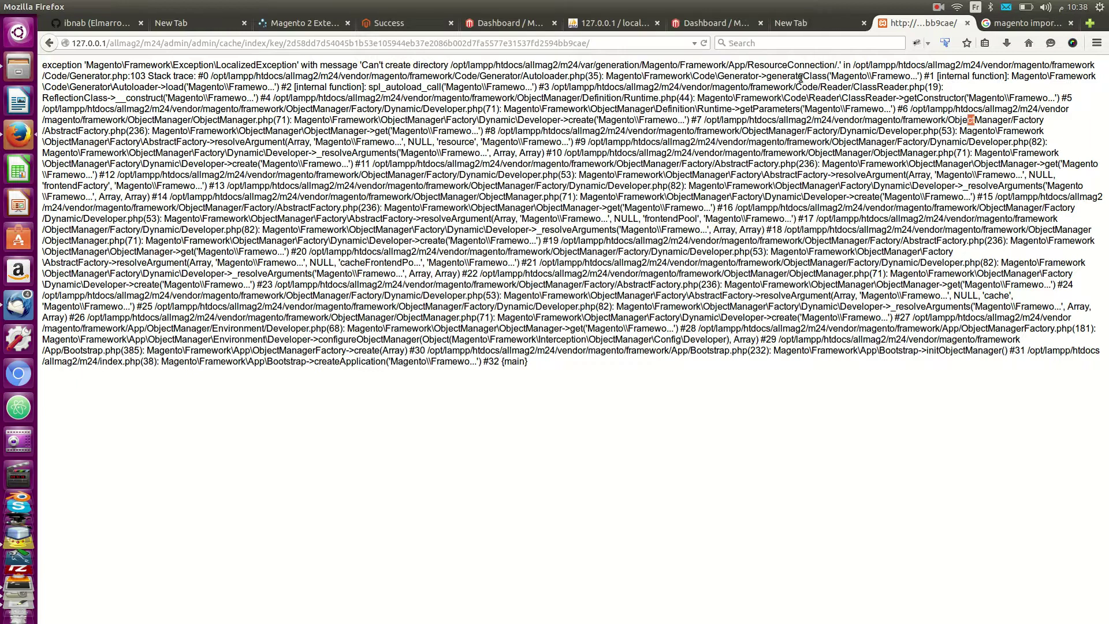
{"action": "left_click", "coordinate": [703, 44]}
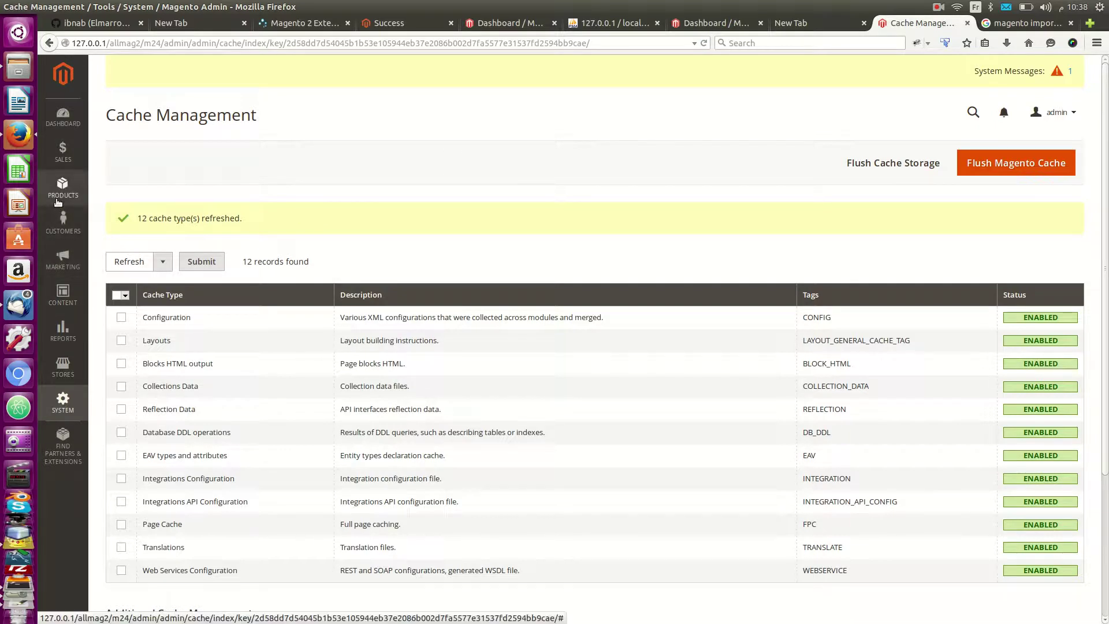
Go to Sales > Orders in the Magento admin
{"action": "key", "text": "alt+Tab"}
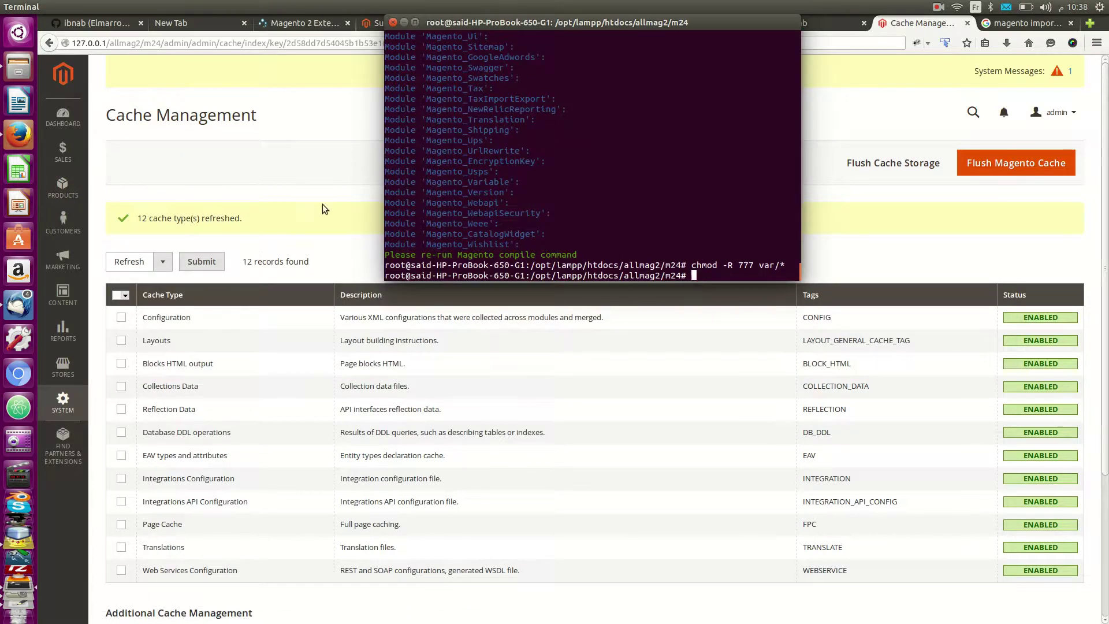
{"action": "left_click", "coordinate": [241, 201]}
{"action": "left_click", "coordinate": [63, 152]}
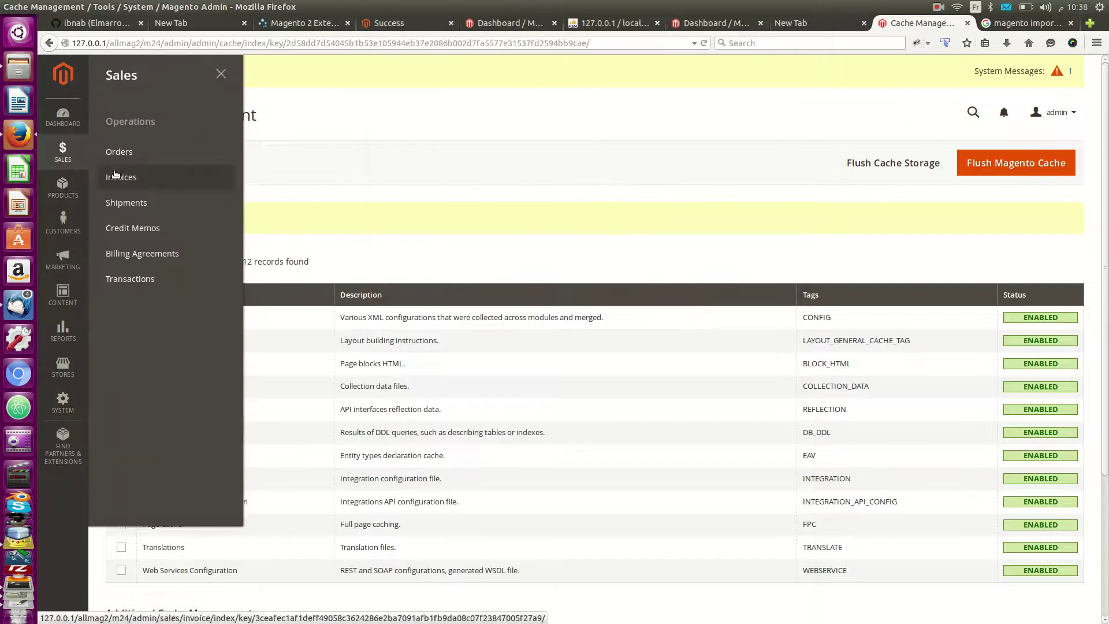
{"action": "left_click", "coordinate": [120, 177]}
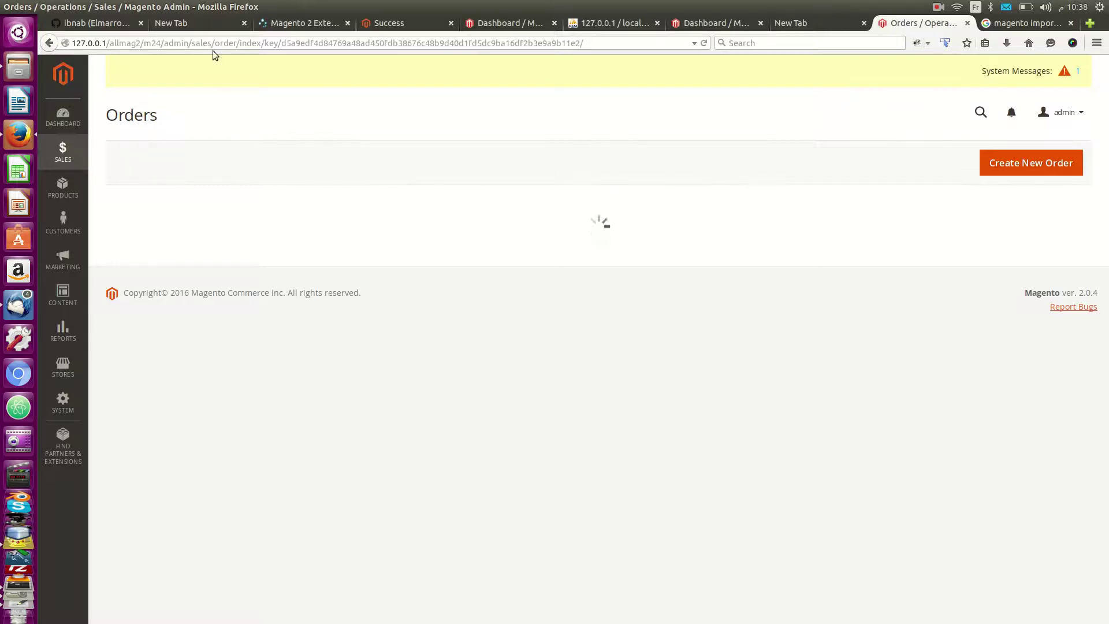
Load the store front page in the Google search tab using the store's base address
{"action": "left_click_drag", "start_coordinate": [162, 43], "coordinate": [71, 43]}
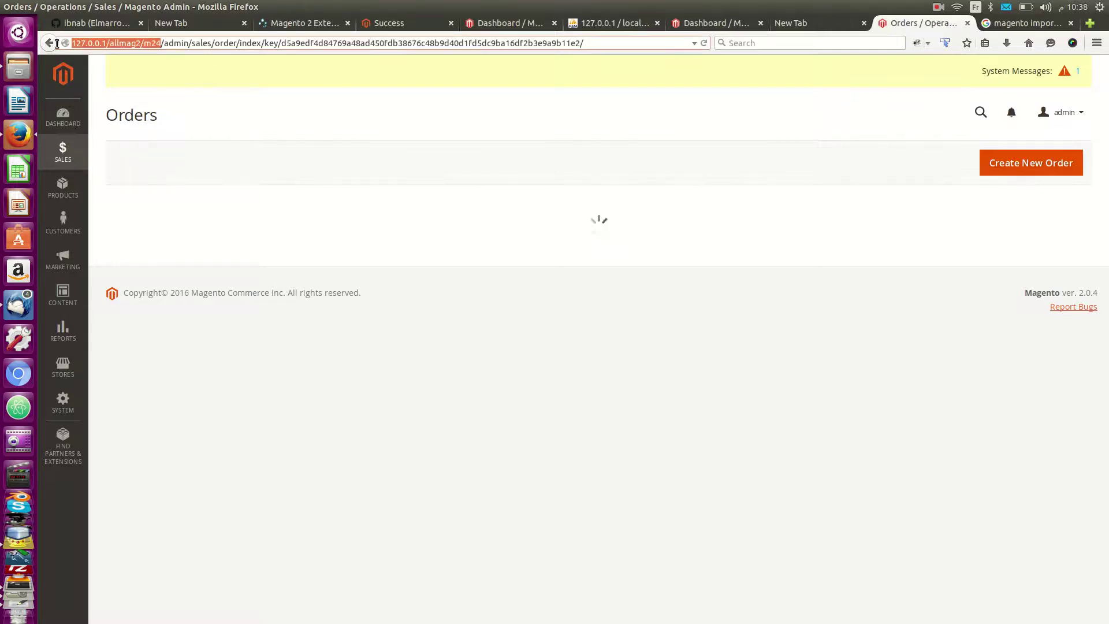
{"action": "left_click", "coordinate": [1037, 26]}
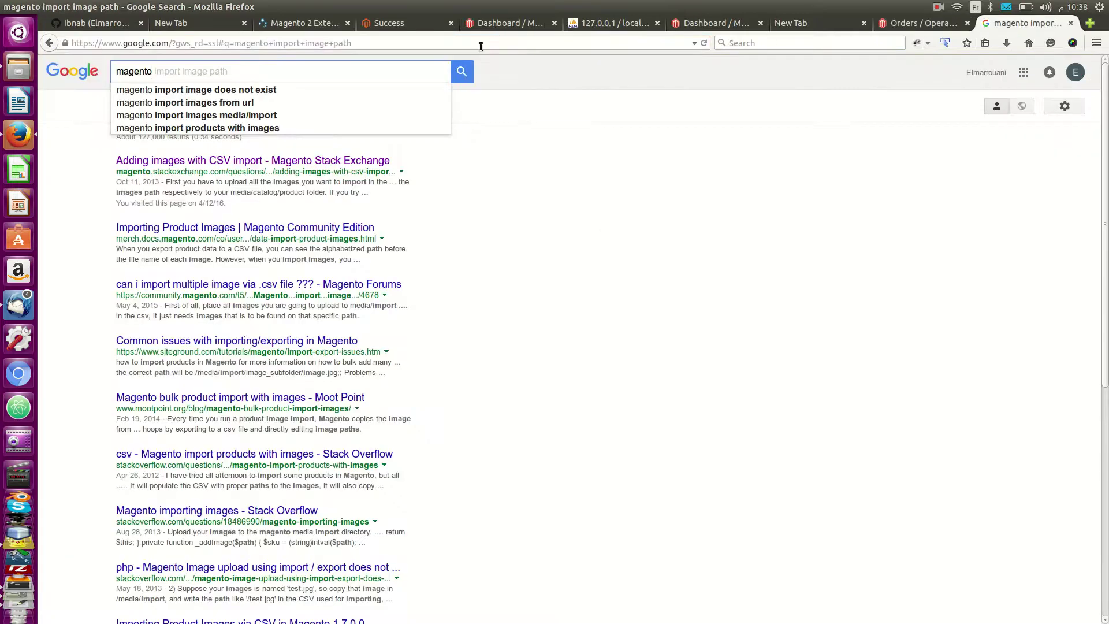
{"action": "left_click", "coordinate": [481, 45]}
{"action": "key", "text": "ctrl+v"}
{"action": "key", "text": "Return"}
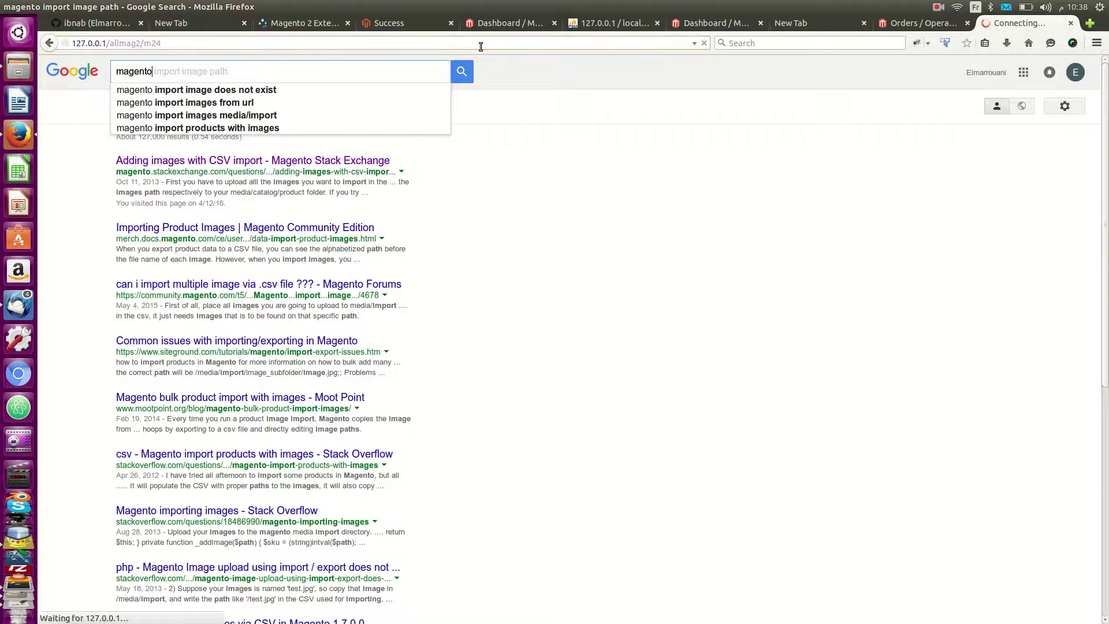
Back on the Orders grid, look over the list of bulk actions for orders
{"action": "left_click", "coordinate": [917, 22]}
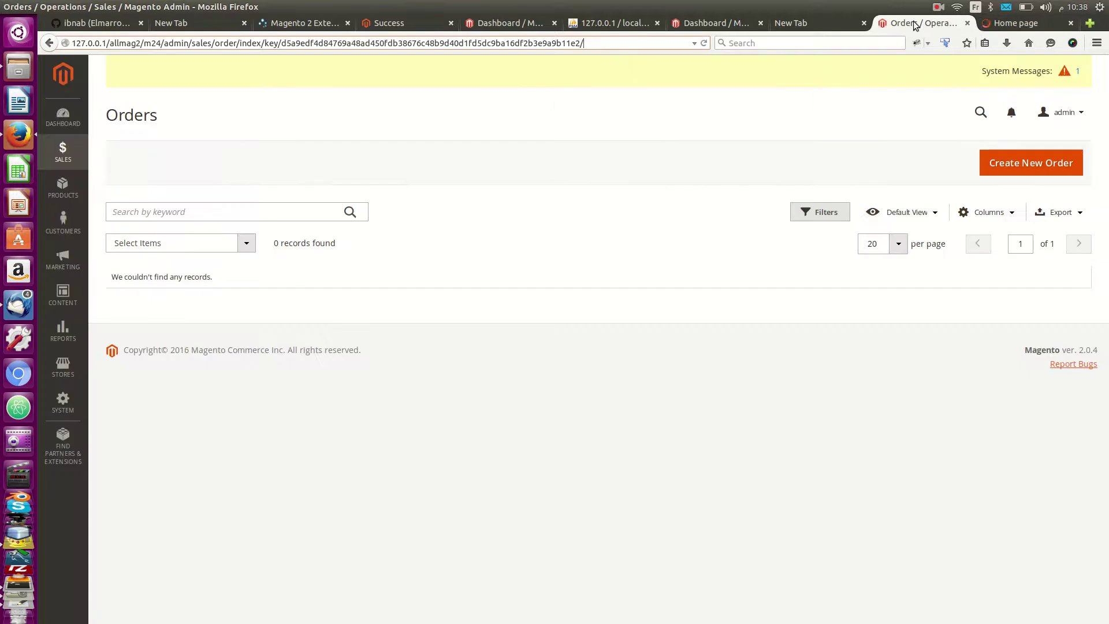
{"action": "left_click", "coordinate": [227, 243]}
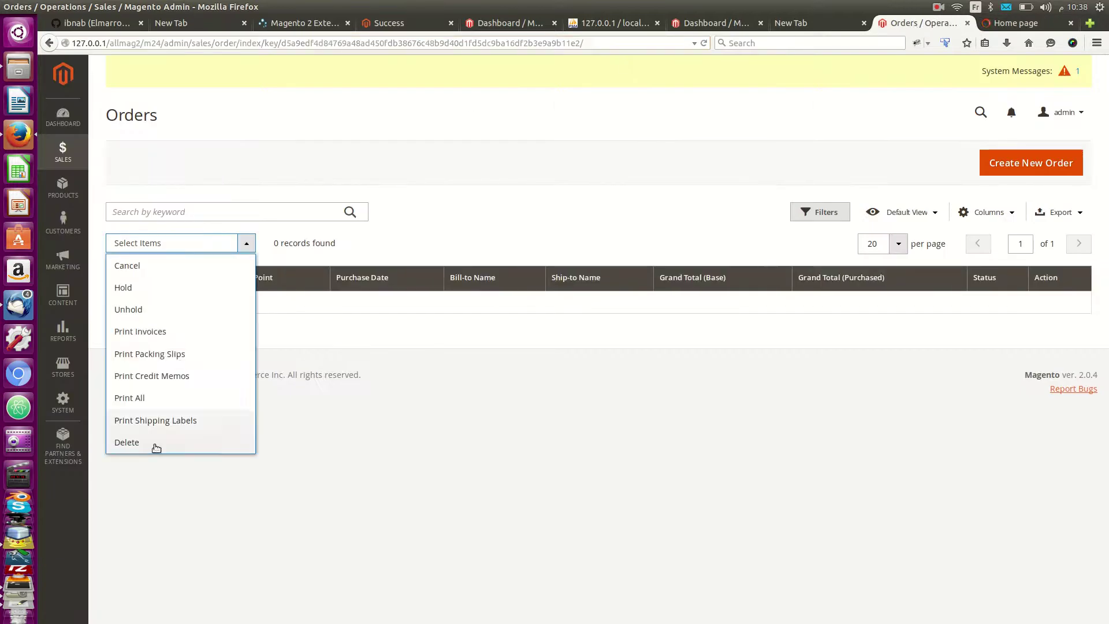
{"action": "left_click", "coordinate": [75, 185]}
Open the product Catalog in a new tab and start creating a new product
{"action": "right_click", "coordinate": [158, 178]}
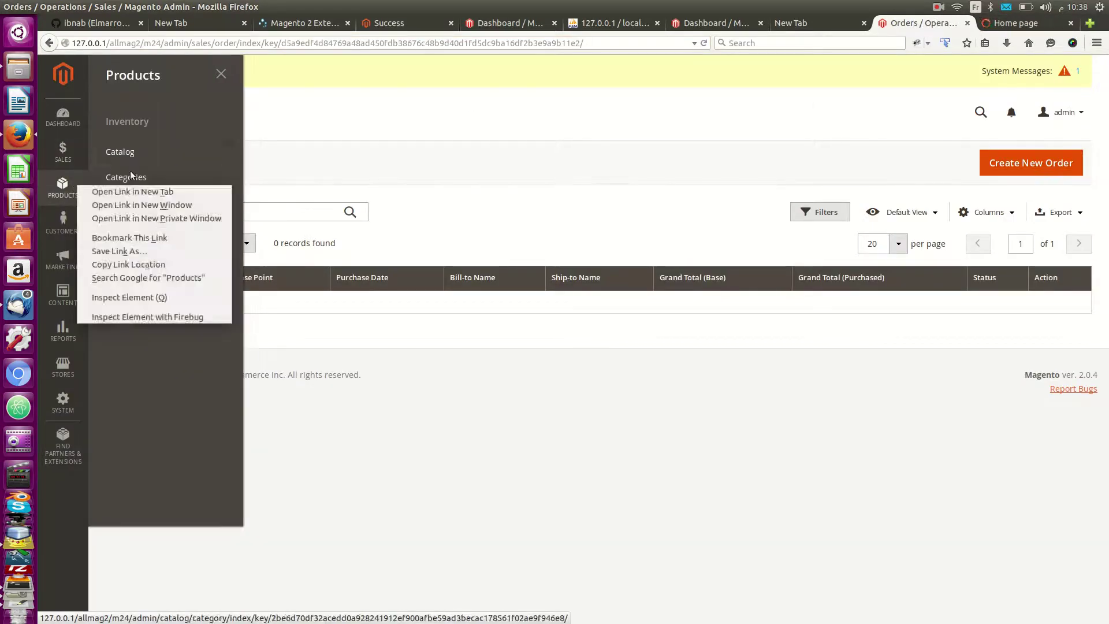
{"action": "right_click", "coordinate": [149, 155]}
{"action": "right_click", "coordinate": [149, 159]}
{"action": "left_click", "coordinate": [149, 160]}
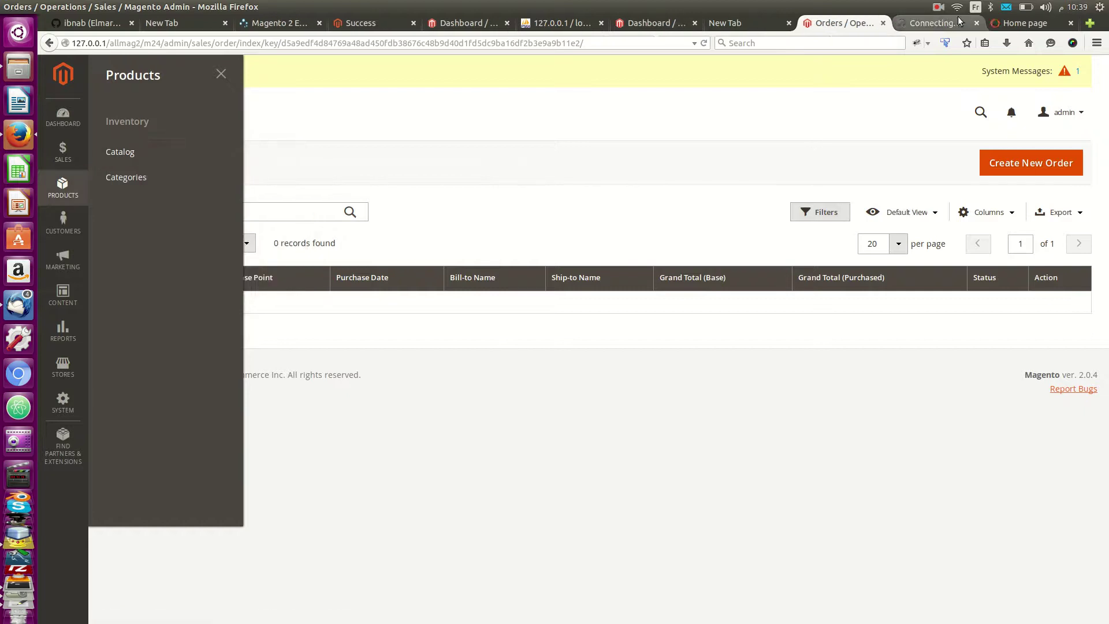
{"action": "left_click", "coordinate": [938, 25]}
{"action": "left_click", "coordinate": [1026, 23]}
{"action": "left_click", "coordinate": [930, 22]}
{"action": "left_click", "coordinate": [62, 188]}
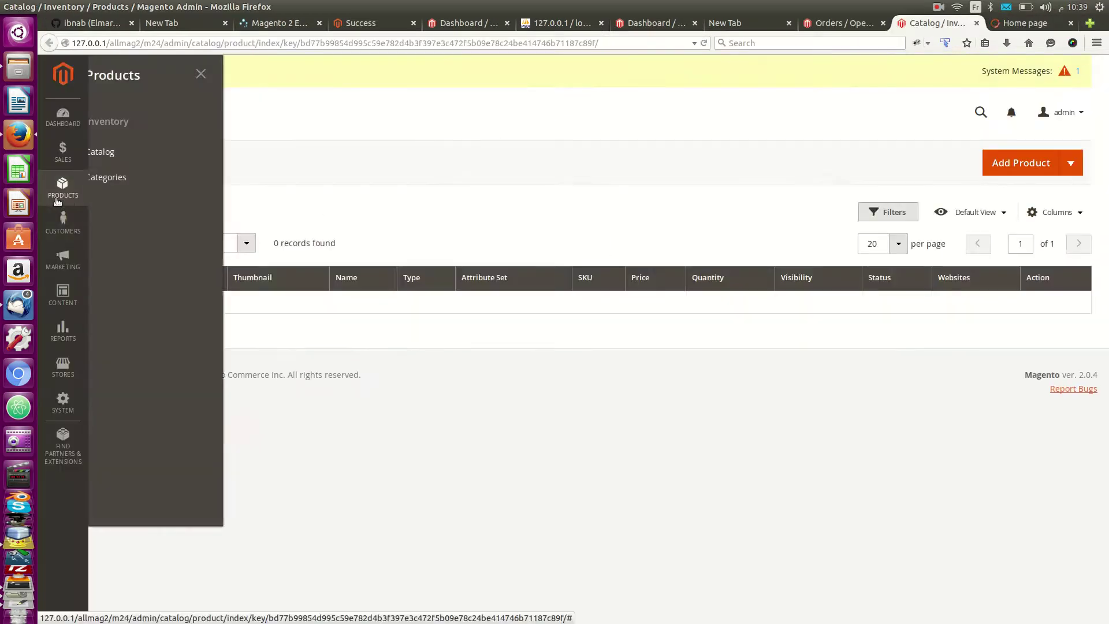
{"action": "left_click", "coordinate": [1008, 178]}
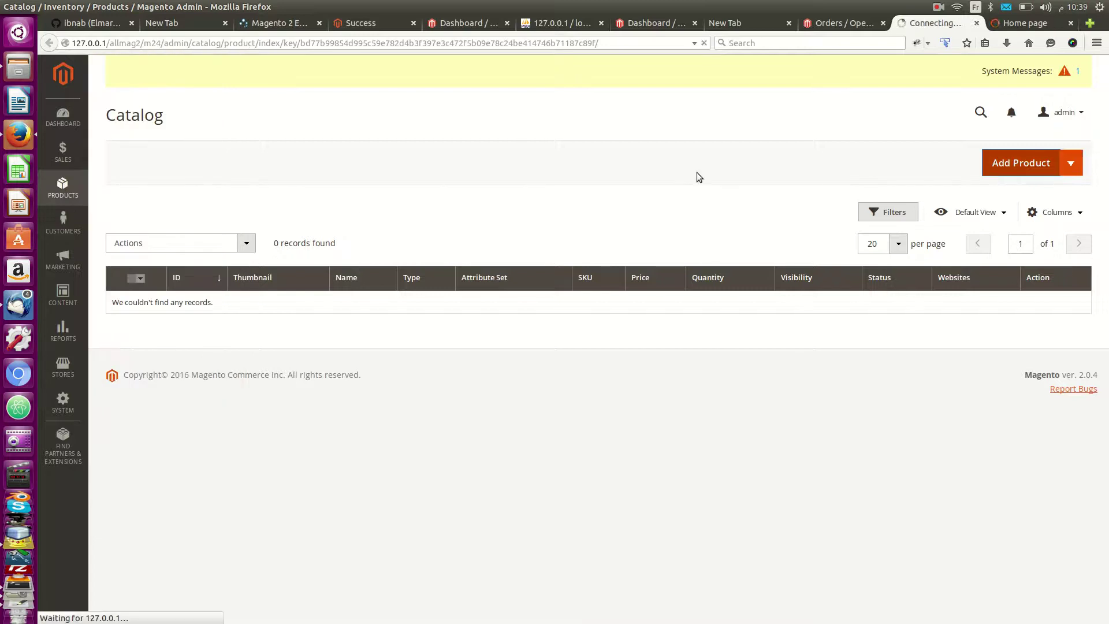
On the Orders grid, choose Delete from the bulk actions with no orders selected
{"action": "left_click", "coordinate": [845, 23]}
{"action": "left_click", "coordinate": [245, 244]}
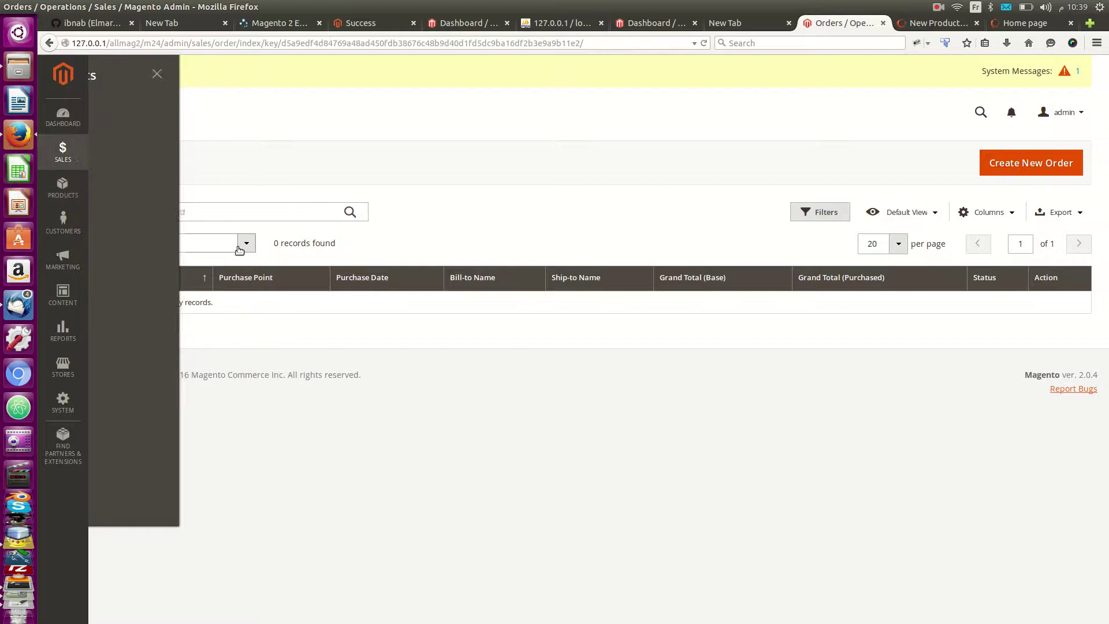
{"action": "left_click", "coordinate": [245, 244]}
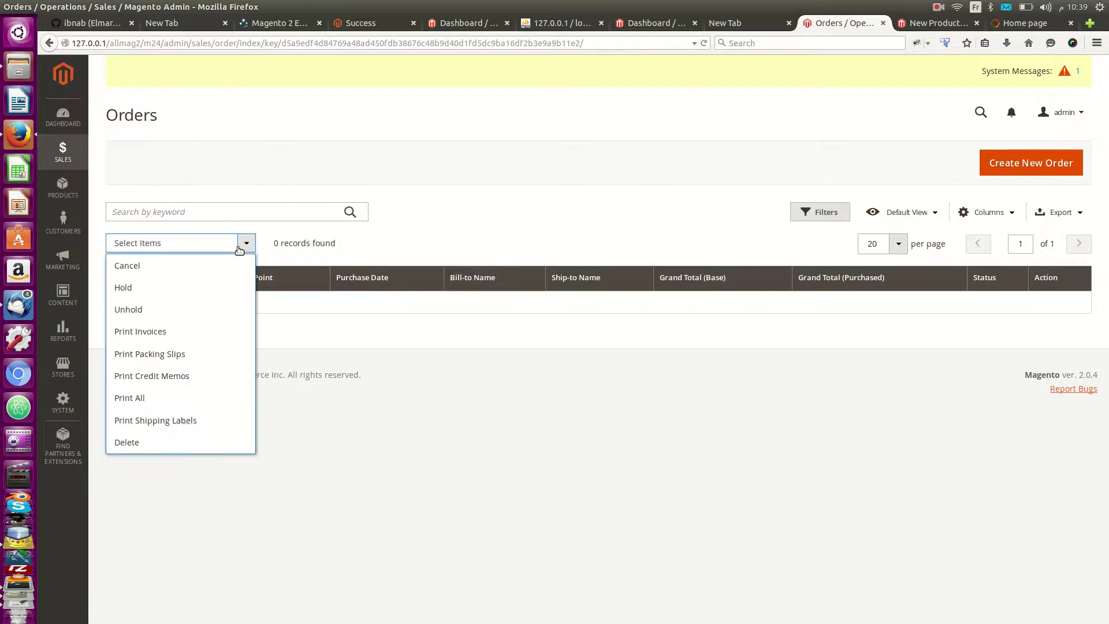
{"action": "left_click", "coordinate": [449, 435]}
{"action": "left_click", "coordinate": [246, 243]}
{"action": "left_click", "coordinate": [178, 443]}
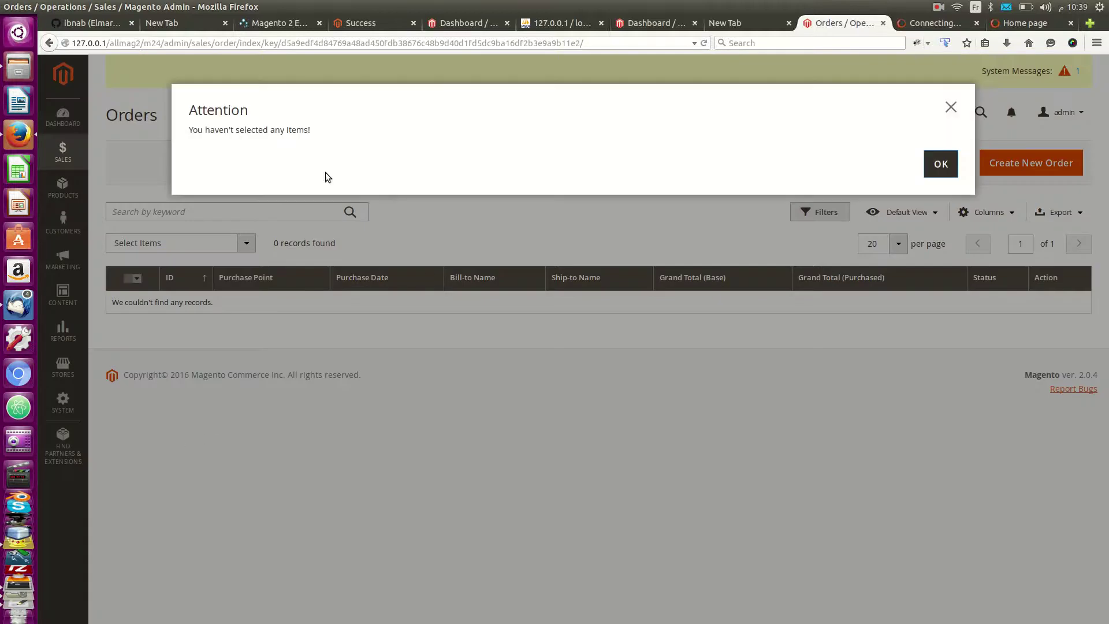
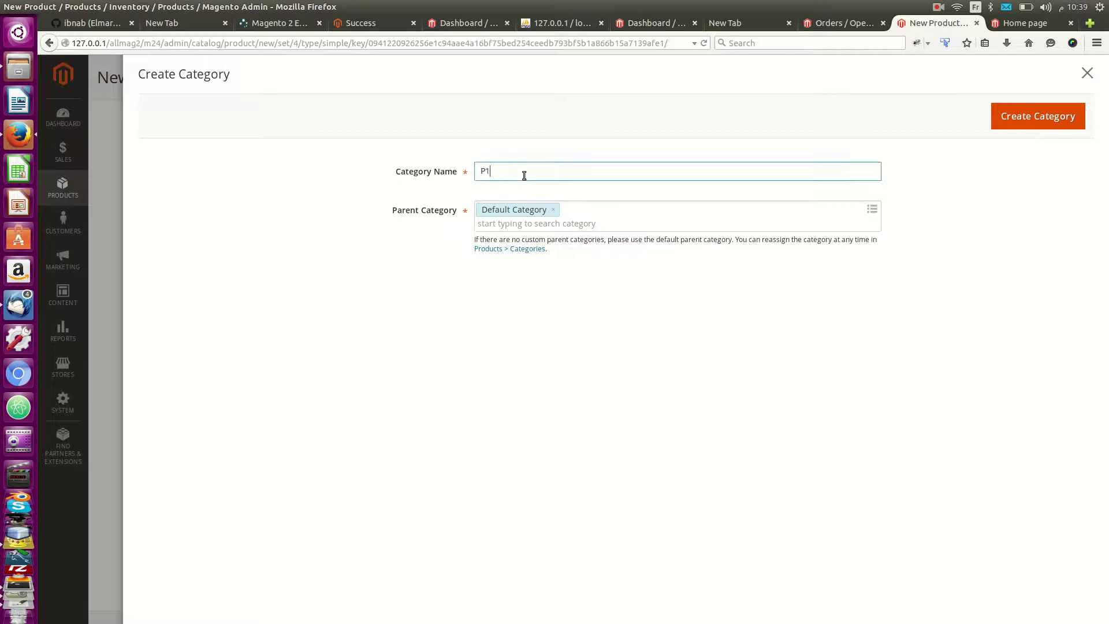
Create and assign category P1 to Prd1 and enter a short description
{"action": "left_click", "coordinate": [1061, 119]}
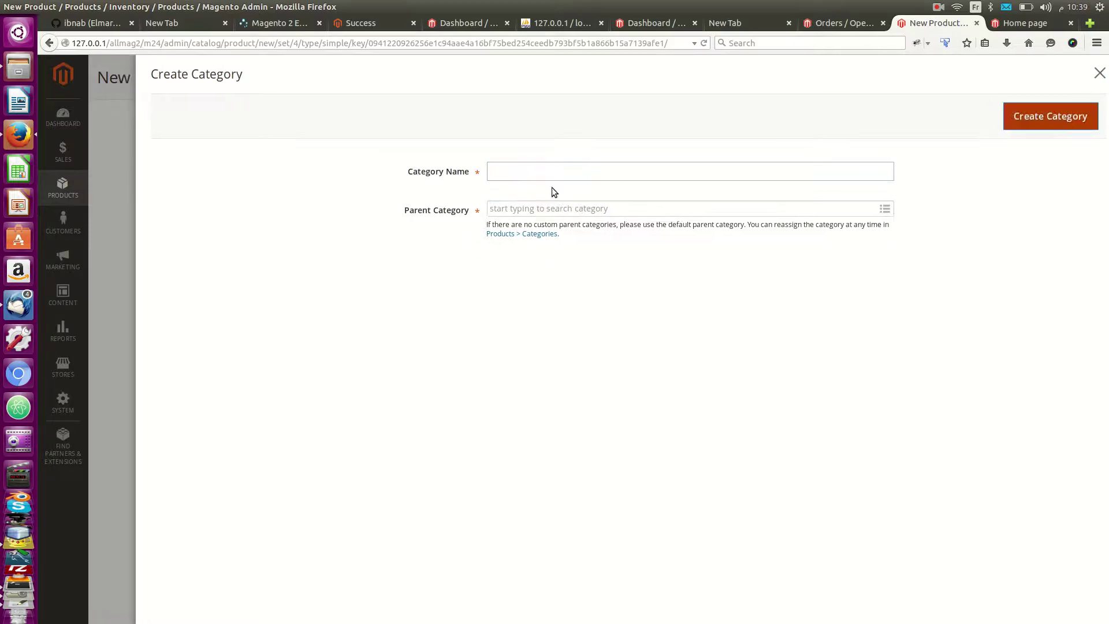
{"action": "left_click", "coordinate": [539, 354]}
{"action": "left_click", "coordinate": [698, 433]}
{"action": "type", "text": "ffdfsd"}
Save Prd1, then reload the page after the Invalid Form Key error
{"action": "left_click", "coordinate": [1043, 77]}
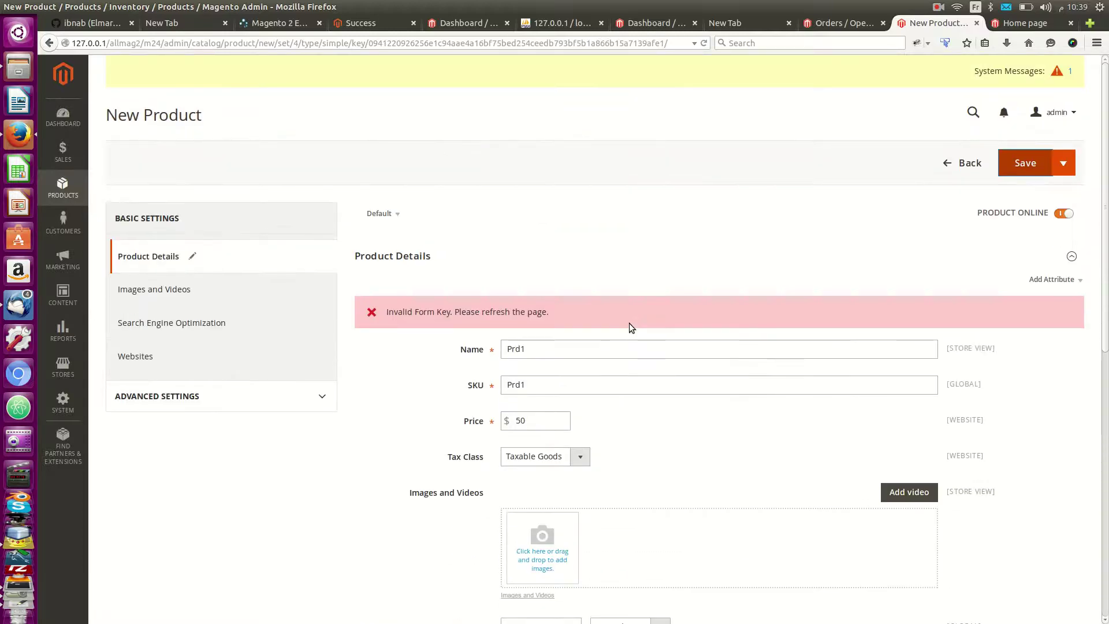
{"action": "scroll", "coordinate": [572, 386], "scroll_direction": "down", "scroll_amount": 1}
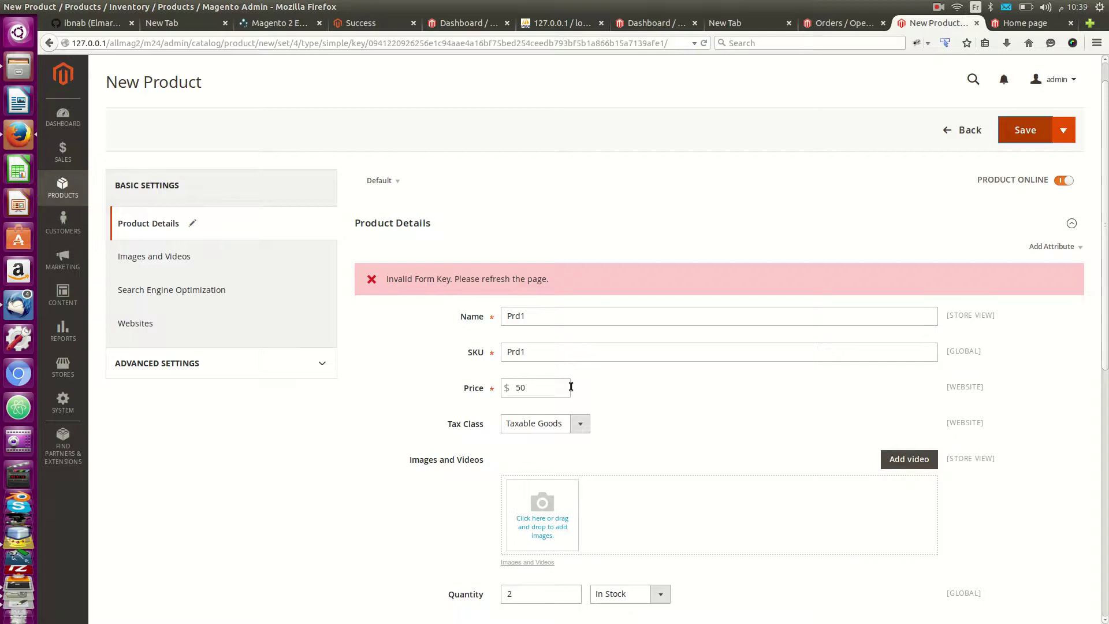
{"action": "scroll", "coordinate": [571, 386], "scroll_direction": "down", "scroll_amount": 9}
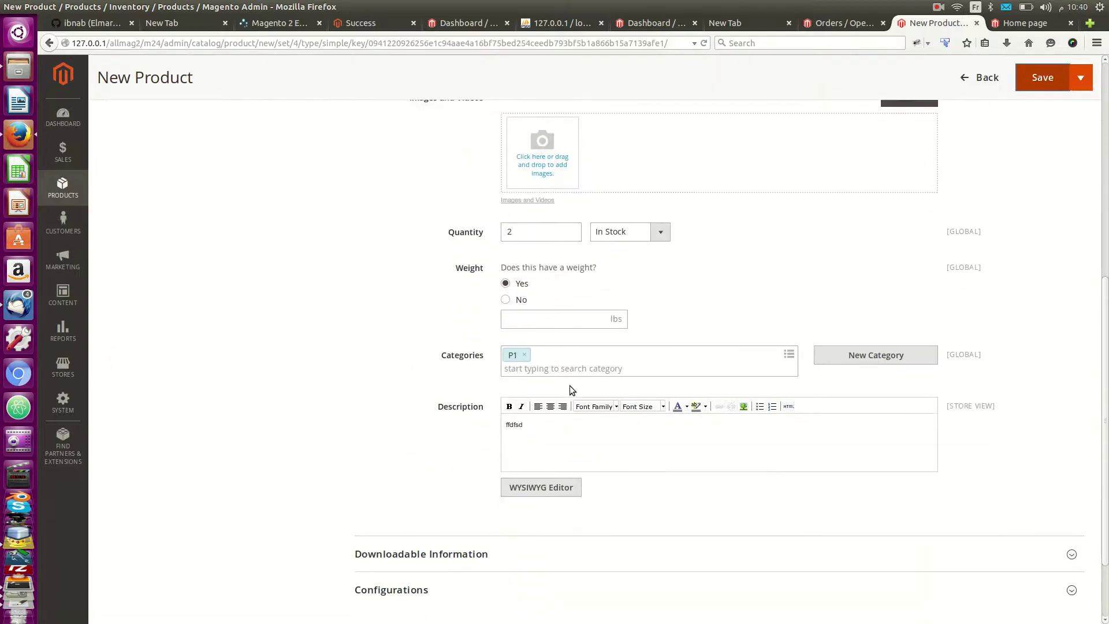
{"action": "scroll", "coordinate": [570, 386], "scroll_direction": "up", "scroll_amount": 6}
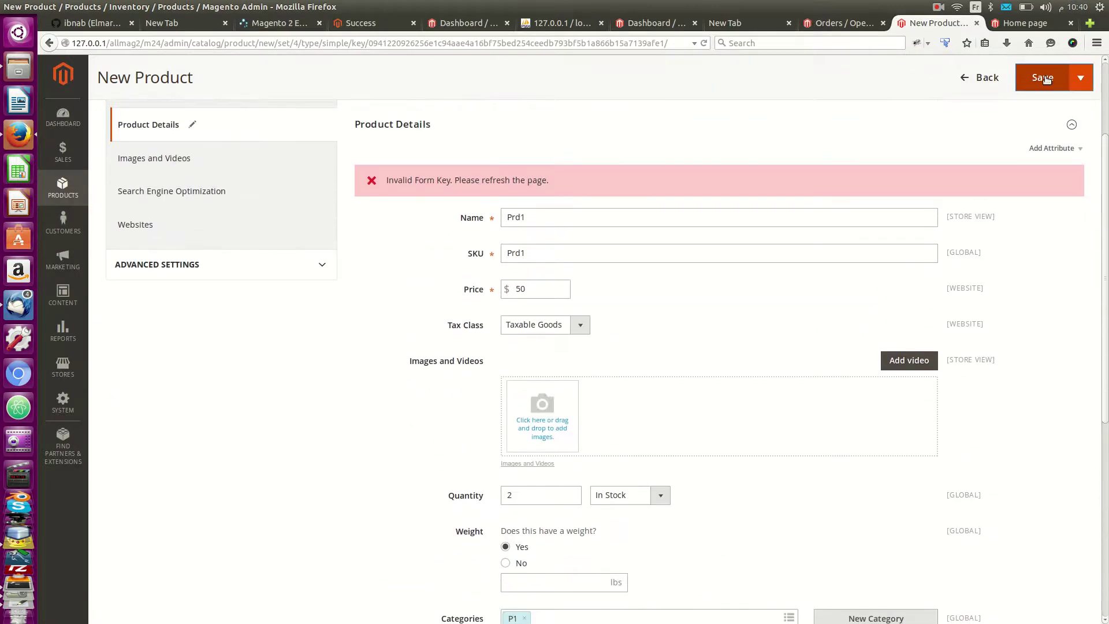
{"action": "left_click", "coordinate": [704, 45]}
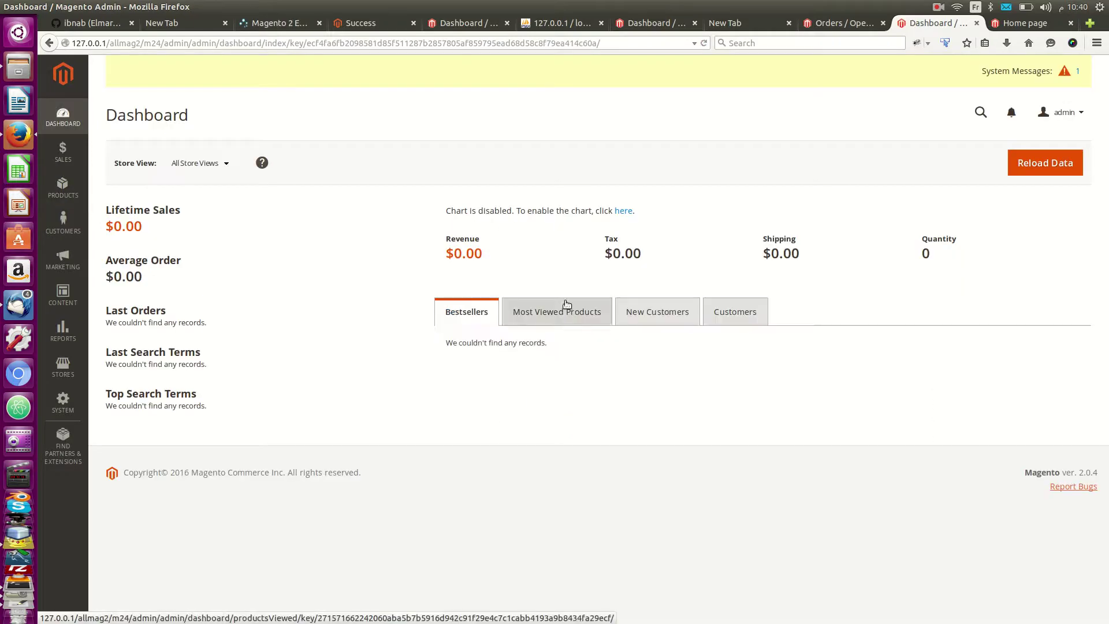
Start a new catalog product named p2 with price 50 and quantity 3
{"action": "left_click", "coordinate": [62, 187]}
{"action": "left_click", "coordinate": [152, 153]}
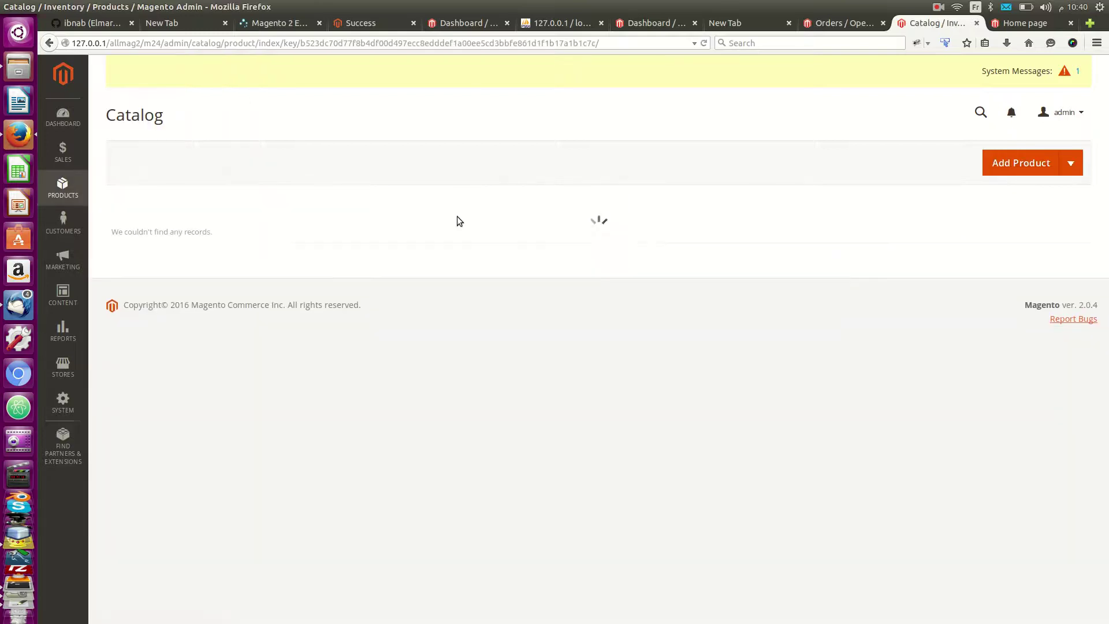
{"action": "left_click", "coordinate": [1020, 164]}
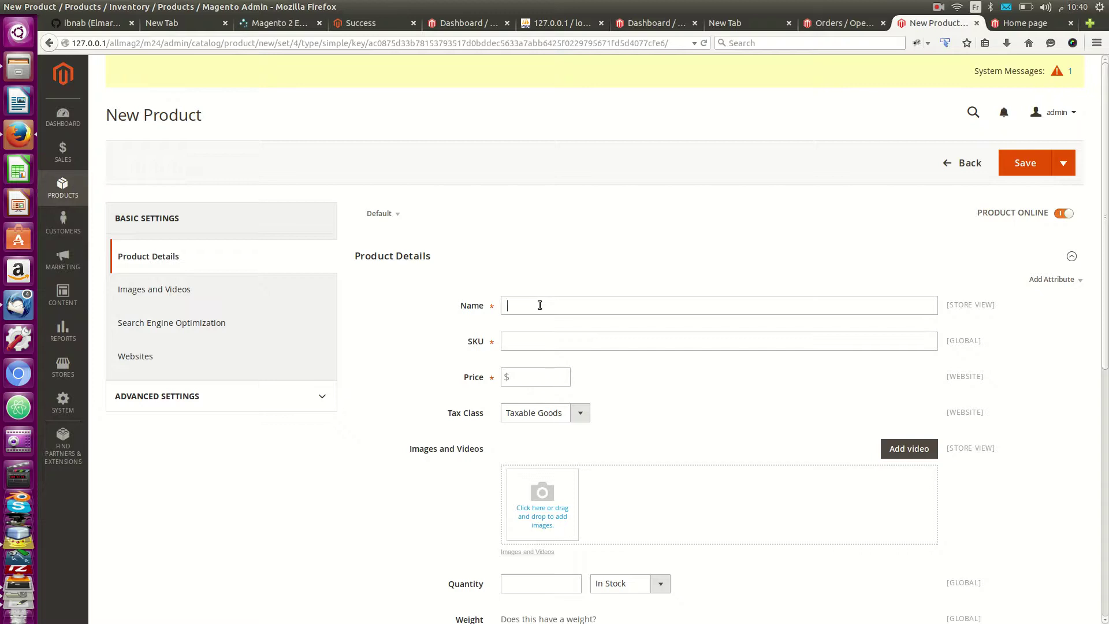
{"action": "left_click", "coordinate": [540, 305]}
{"action": "type", "text": "p2"}
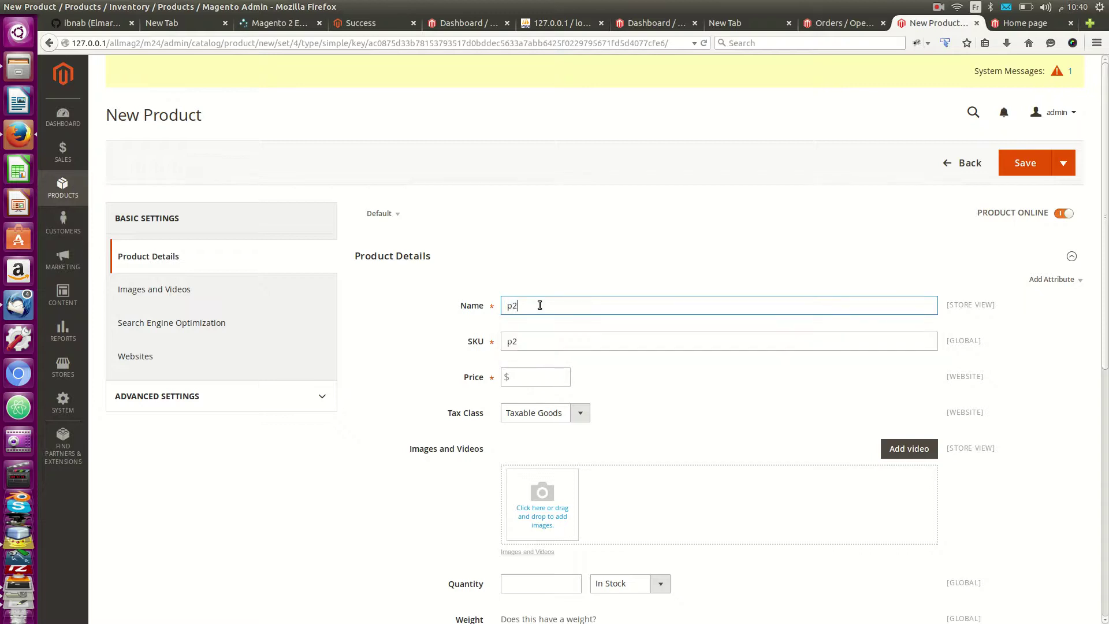
{"action": "scroll", "coordinate": [528, 190], "scroll_direction": "down", "scroll_amount": 5}
{"action": "left_click", "coordinate": [535, 218]}
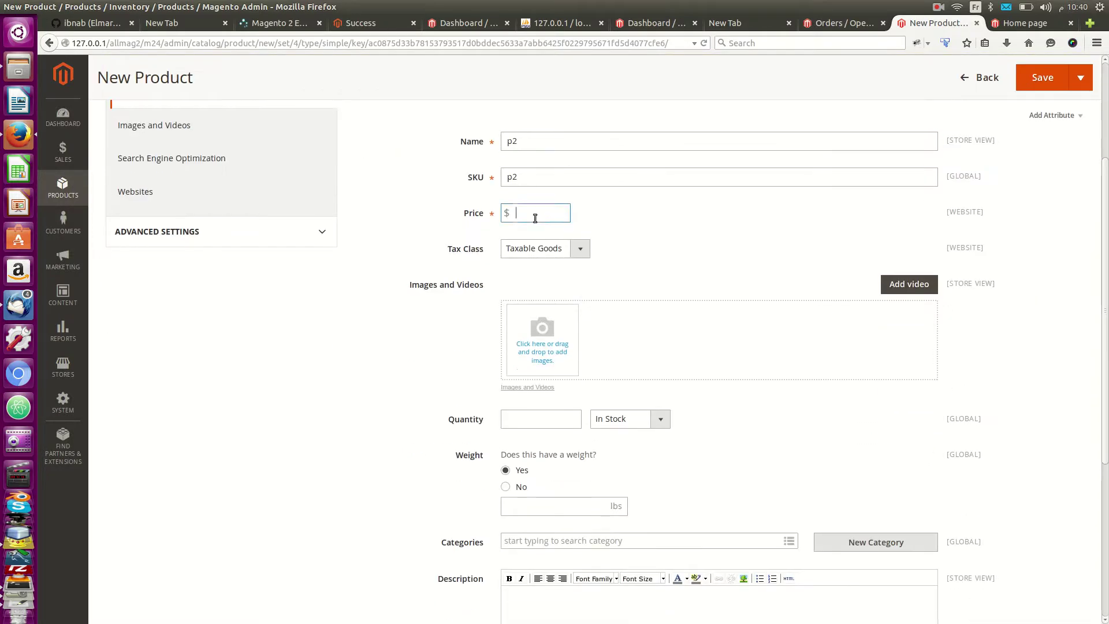
{"action": "type", "text": "50"}
{"action": "left_click", "coordinate": [537, 413]}
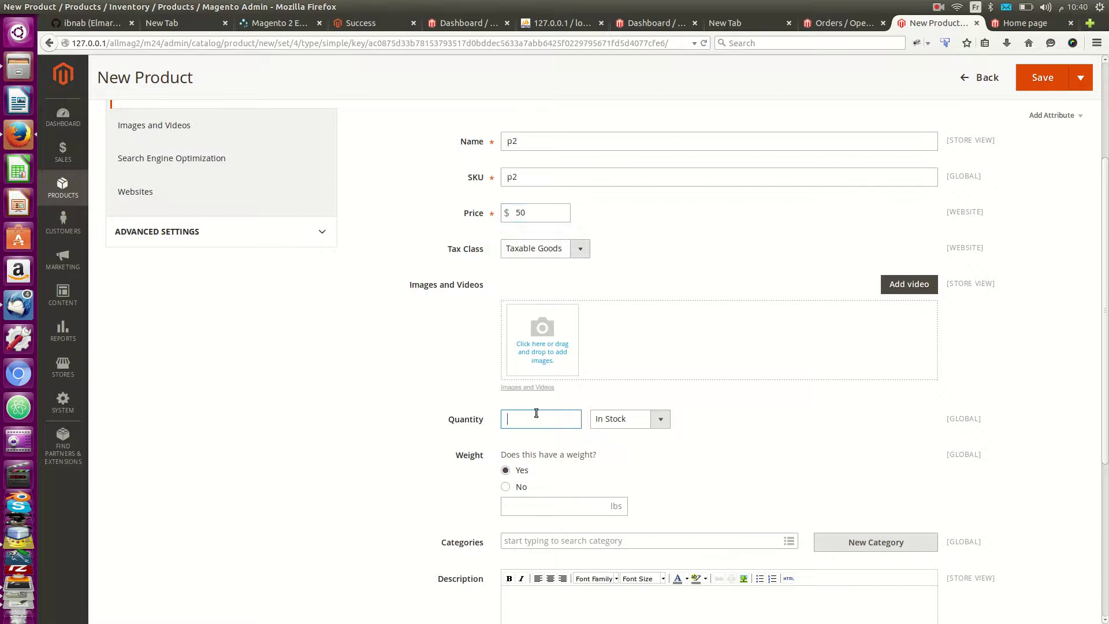
{"action": "type", "text": "3"}
{"action": "scroll", "coordinate": [537, 413], "scroll_direction": "down", "scroll_amount": 3}
Assign p2 only to category P1, add a description, and save it
{"action": "left_click", "coordinate": [591, 443]}
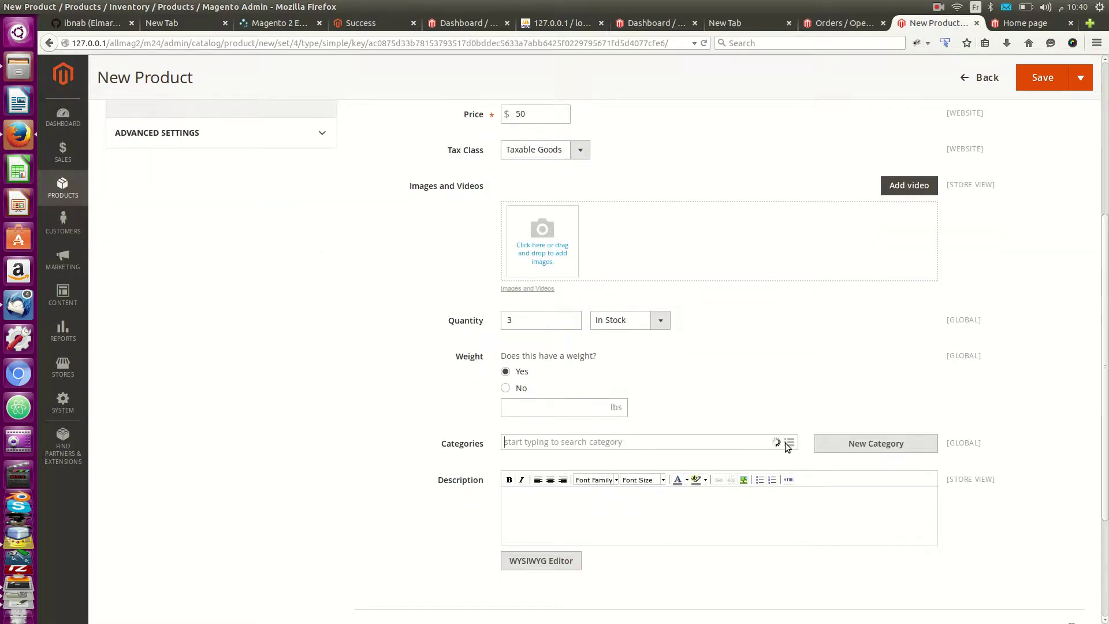
{"action": "left_click", "coordinate": [523, 458]}
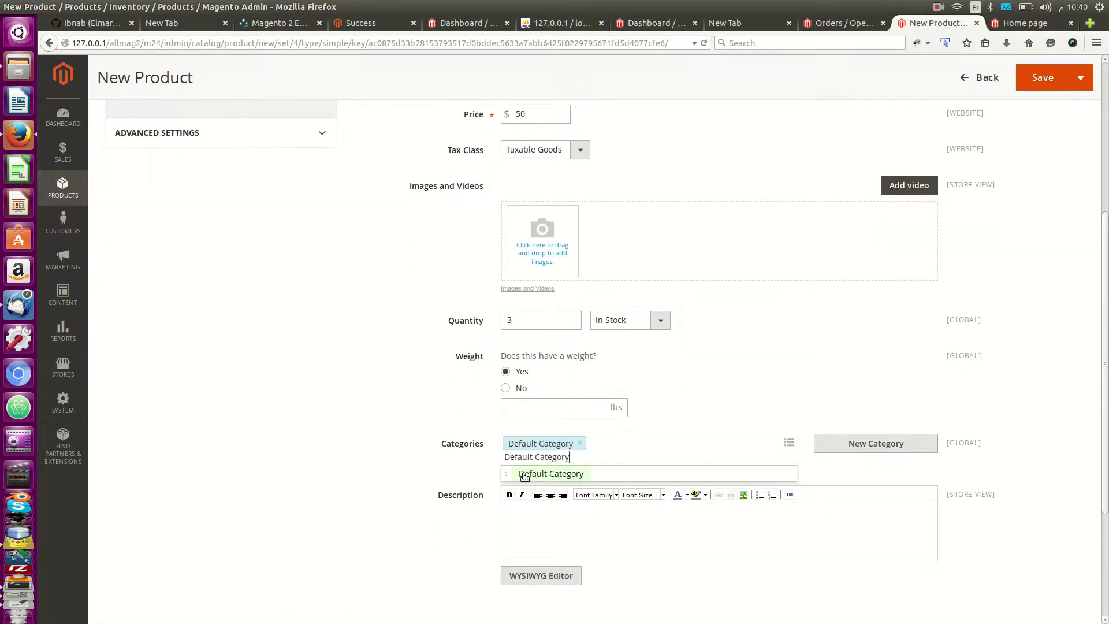
{"action": "left_click", "coordinate": [507, 475]}
{"action": "left_click", "coordinate": [533, 489]}
{"action": "left_click", "coordinate": [580, 443]}
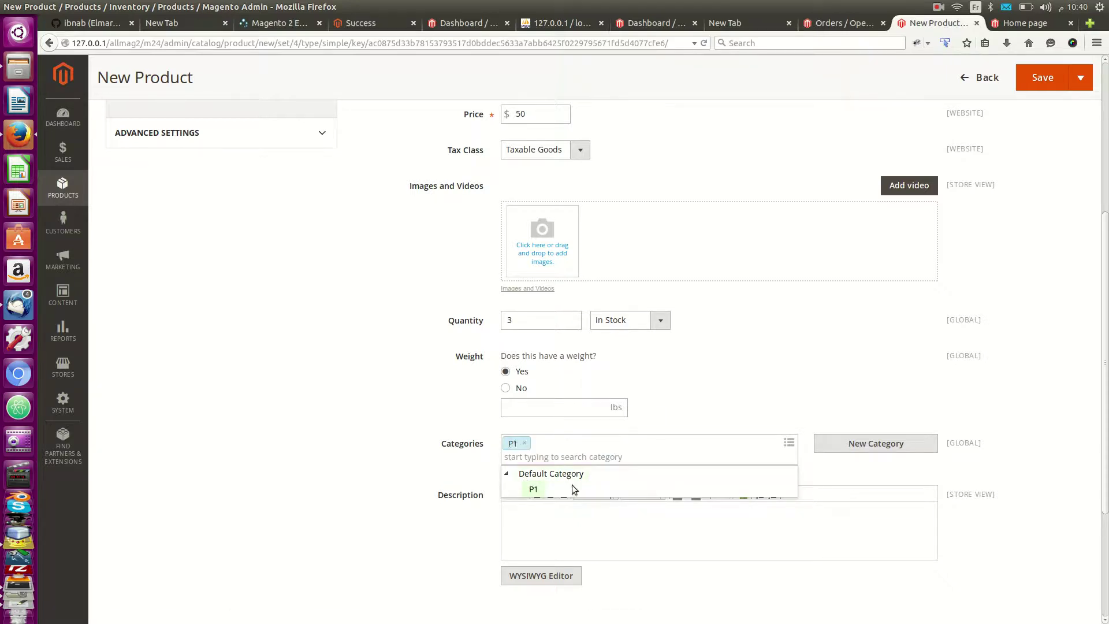
{"action": "left_click", "coordinate": [577, 511]}
{"action": "type", "text": "fdsfds"}
{"action": "left_click", "coordinate": [1038, 77]}
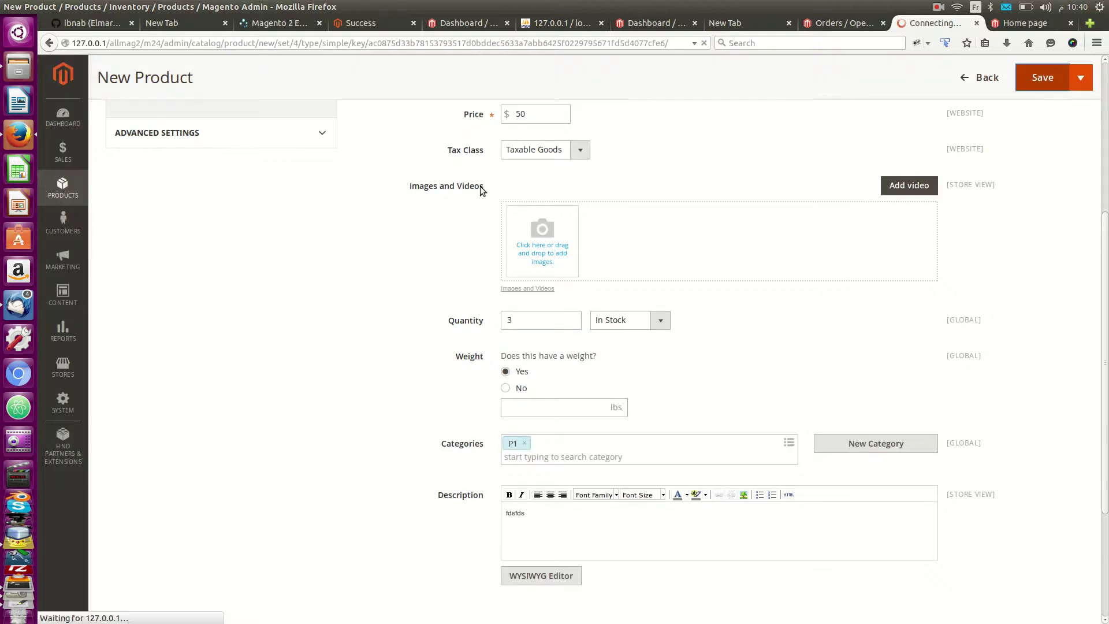
Add p2 to the cart on the reloaded Luma storefront and proceed to checkout
{"action": "left_click", "coordinate": [1024, 23]}
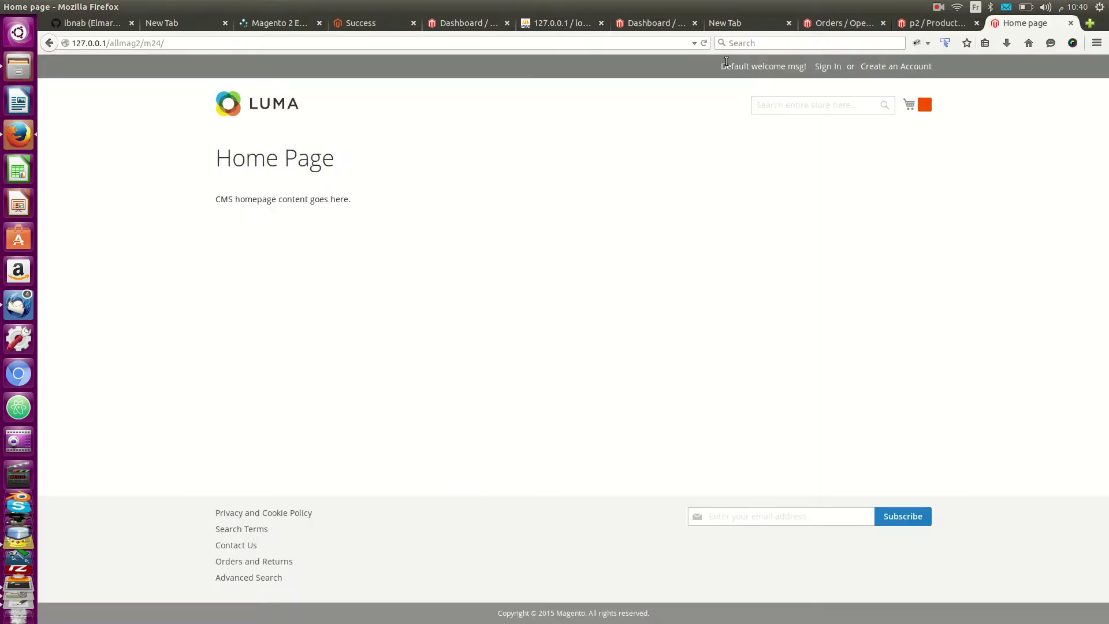
{"action": "left_click", "coordinate": [704, 43]}
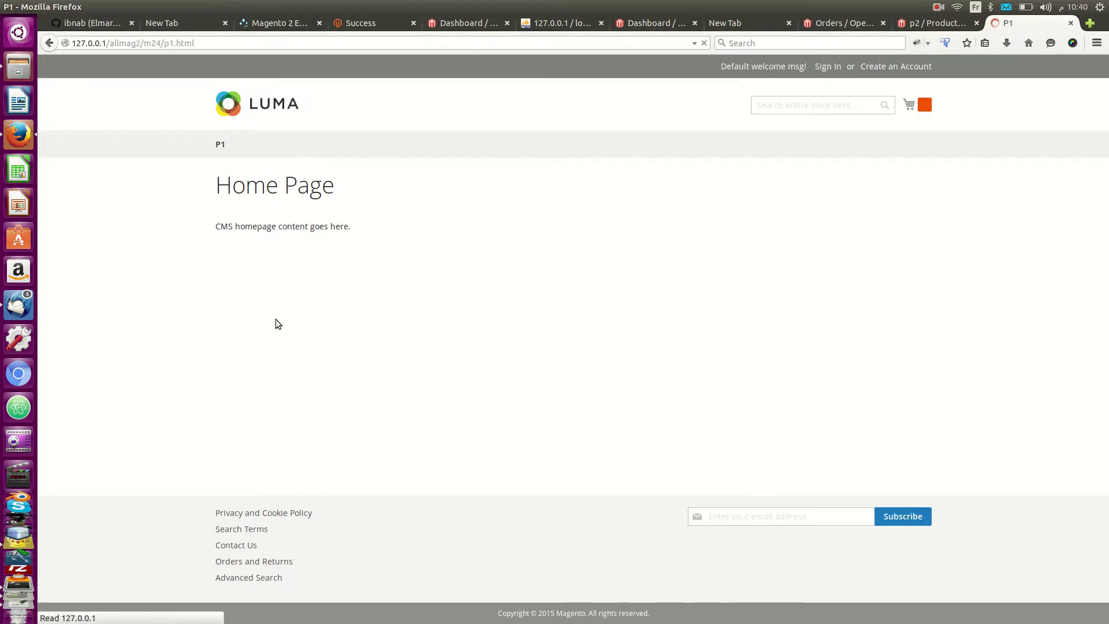
{"action": "mouse_move", "coordinate": [379, 384]}
{"action": "left_click", "coordinate": [389, 508]}
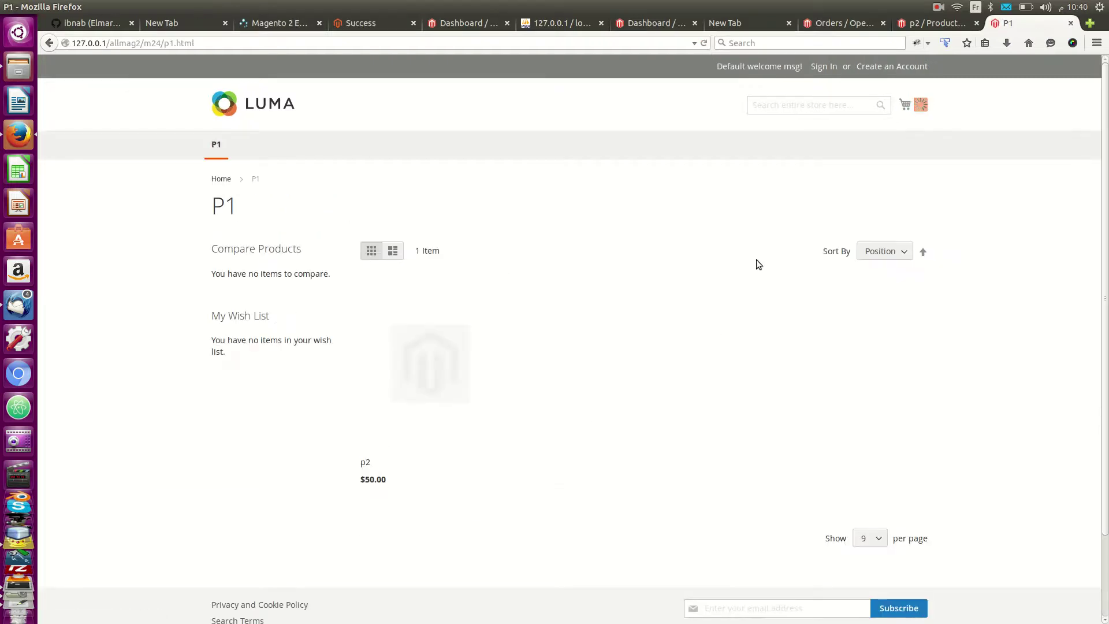
{"action": "left_click", "coordinate": [906, 109]}
{"action": "left_click", "coordinate": [880, 195]}
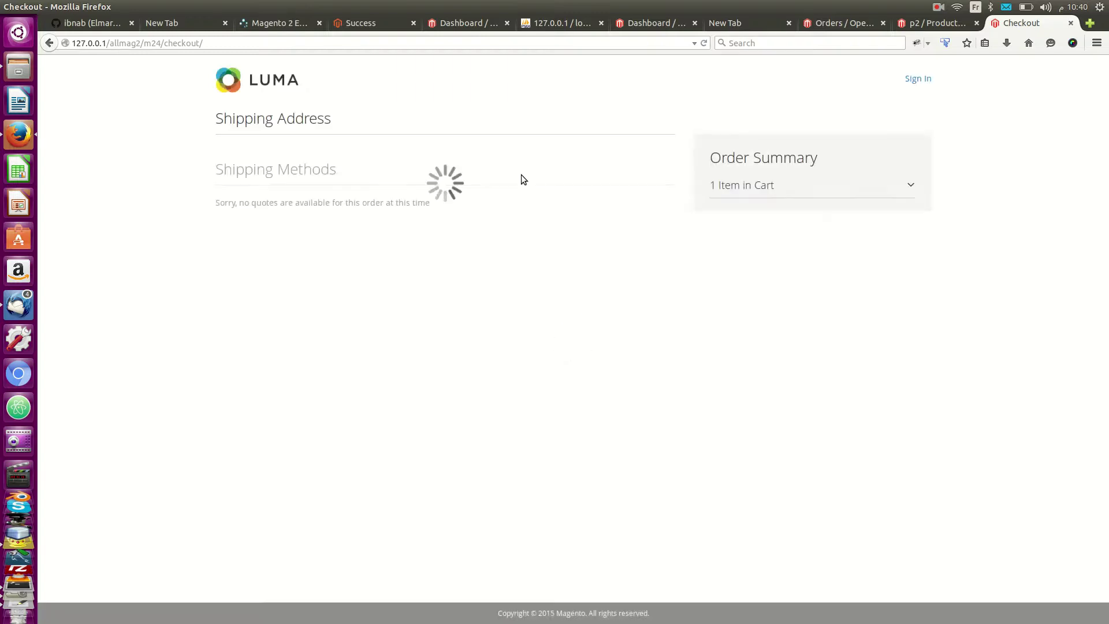
Enter the guest e-mail, first and last name, street address and city
{"action": "left_click", "coordinate": [291, 229]}
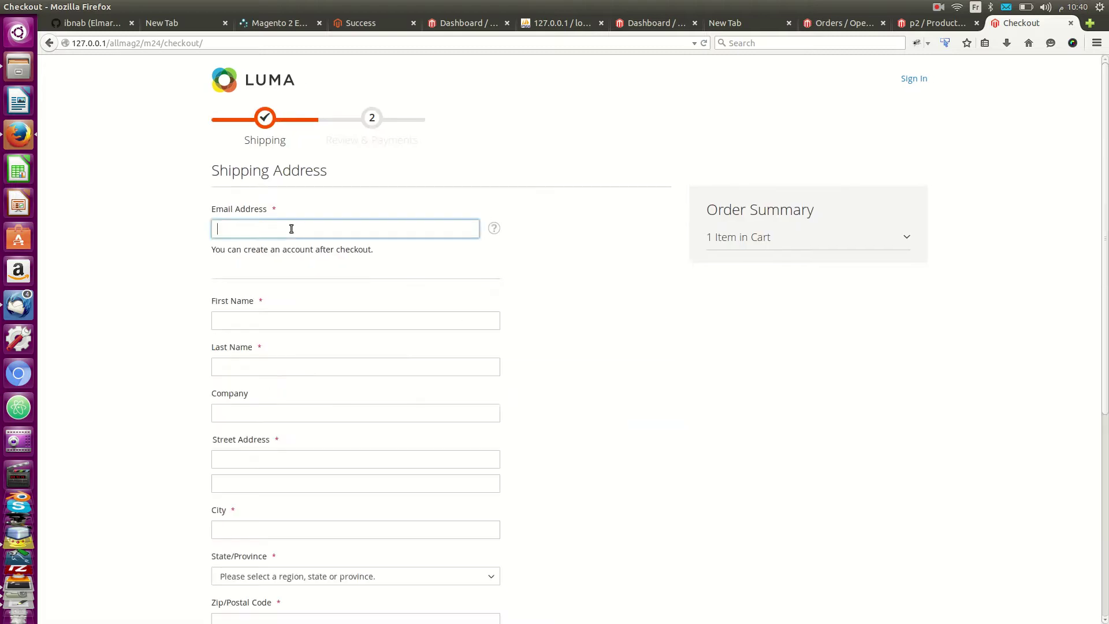
{"action": "type", "text": "er@er"}
{"action": "left_click", "coordinate": [261, 324]}
{"action": "type", "text": "fdsfs"}
{"action": "left_click", "coordinate": [265, 367]}
{"action": "type", "text": "fsdfs"}
{"action": "left_click", "coordinate": [266, 458]}
{"action": "type", "text": "fdsfs"}
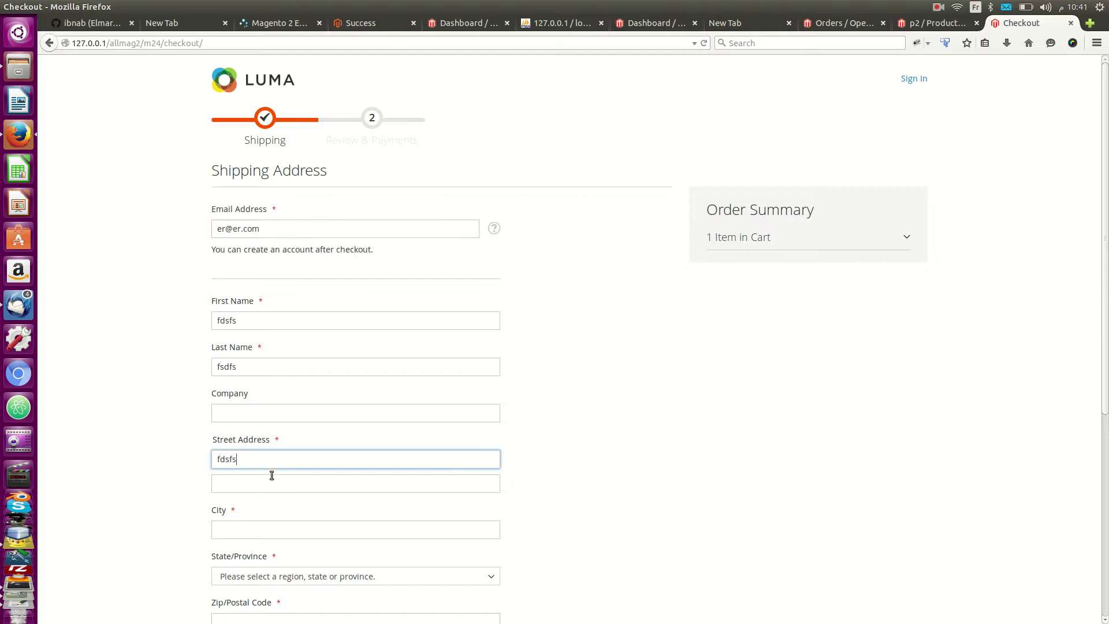
{"action": "scroll", "coordinate": [249, 418], "scroll_direction": "down", "scroll_amount": 4}
{"action": "left_click", "coordinate": [251, 397]}
{"action": "type", "text": "fsdfqs"}
Set the shipping country to Morocco
{"action": "left_click", "coordinate": [265, 445]}
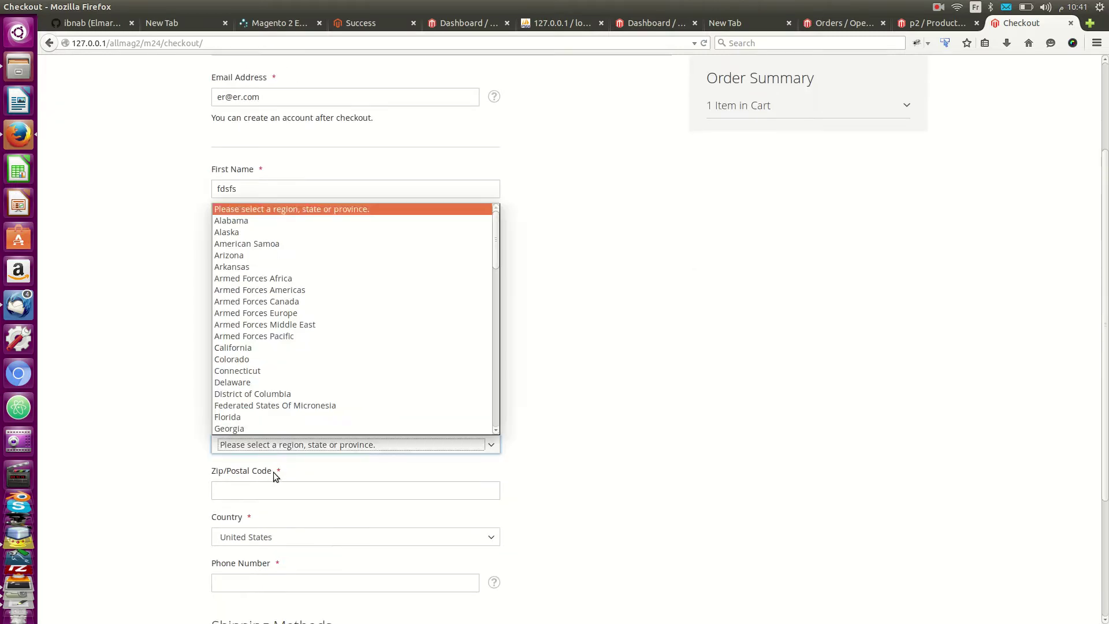
{"action": "type", "text": "mo"}
{"action": "scroll", "coordinate": [308, 333], "scroll_direction": "down", "scroll_amount": 5}
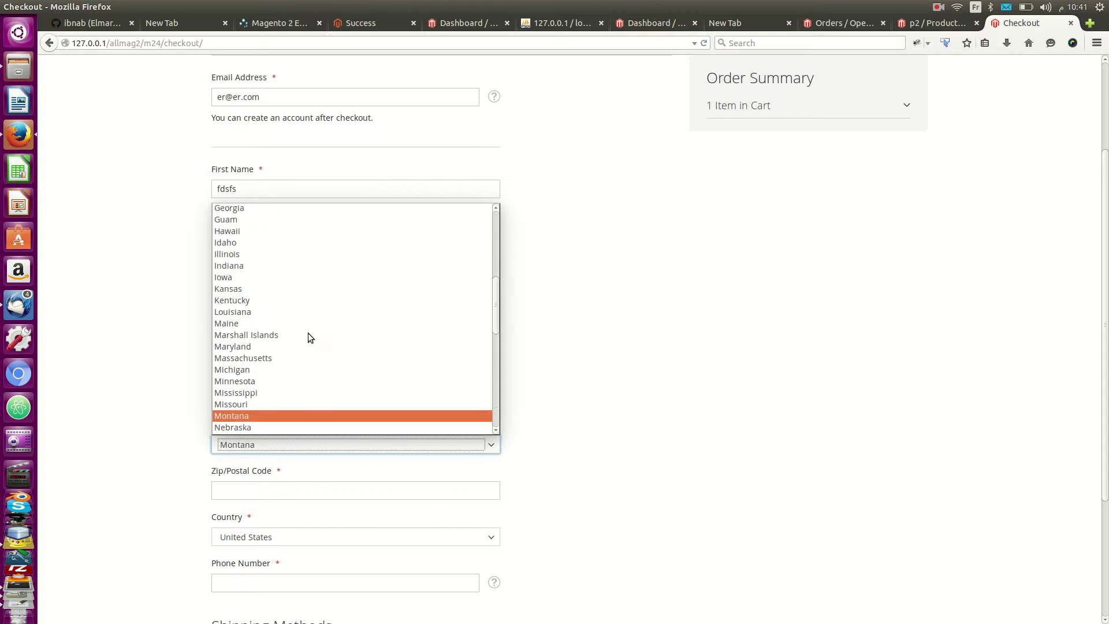
{"action": "scroll", "coordinate": [308, 332], "scroll_direction": "up", "scroll_amount": 3}
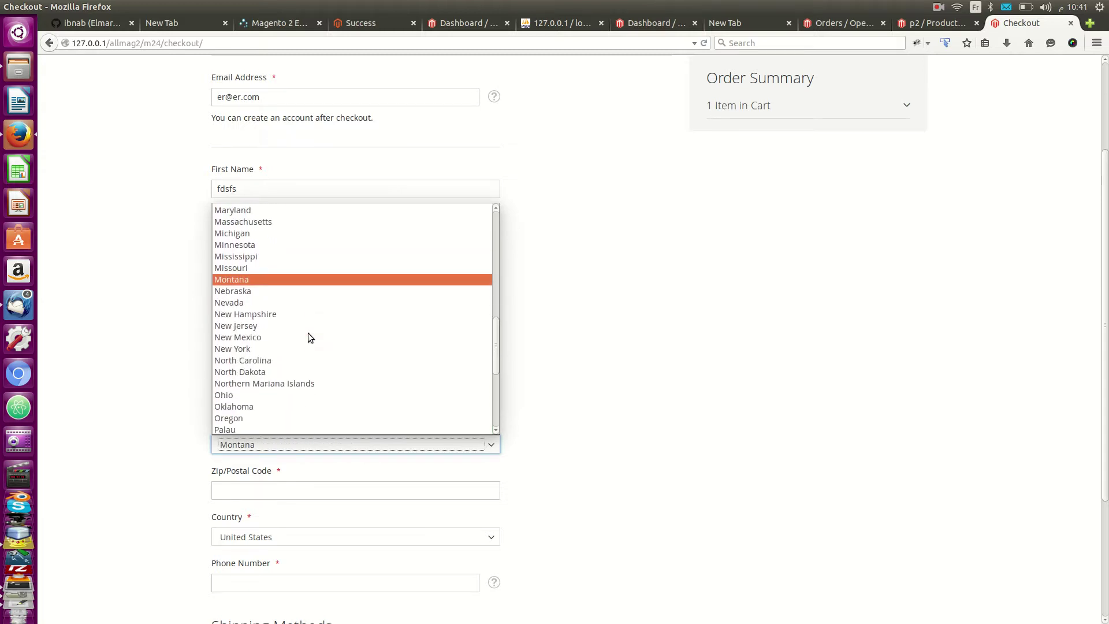
{"action": "scroll", "coordinate": [307, 334], "scroll_direction": "up", "scroll_amount": 3}
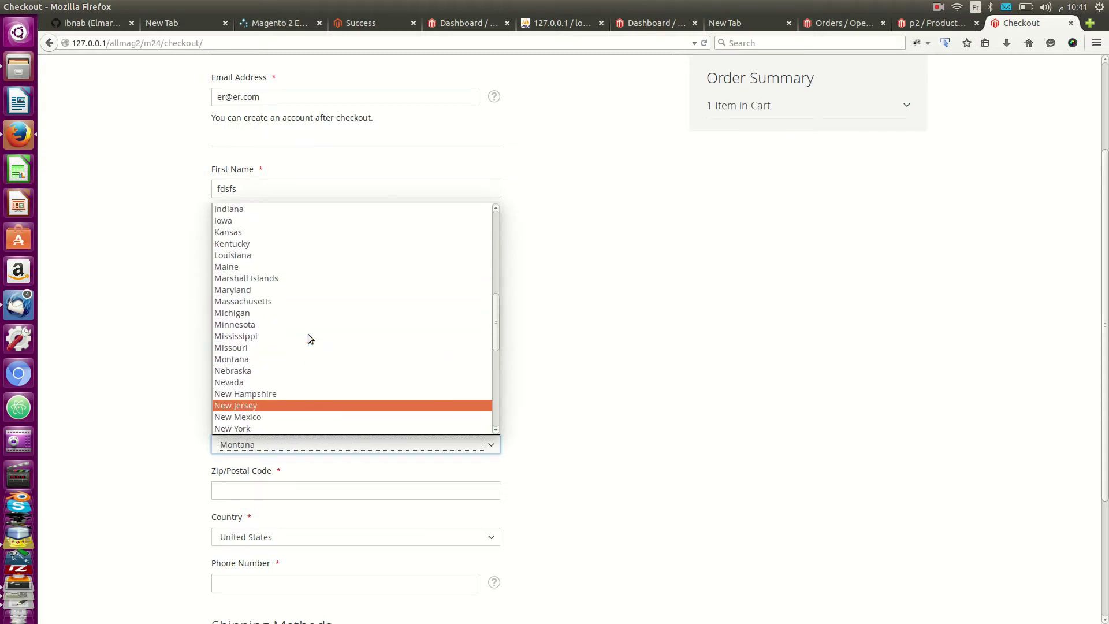
{"action": "left_click", "coordinate": [295, 536]}
{"action": "type", "text": "mo"}
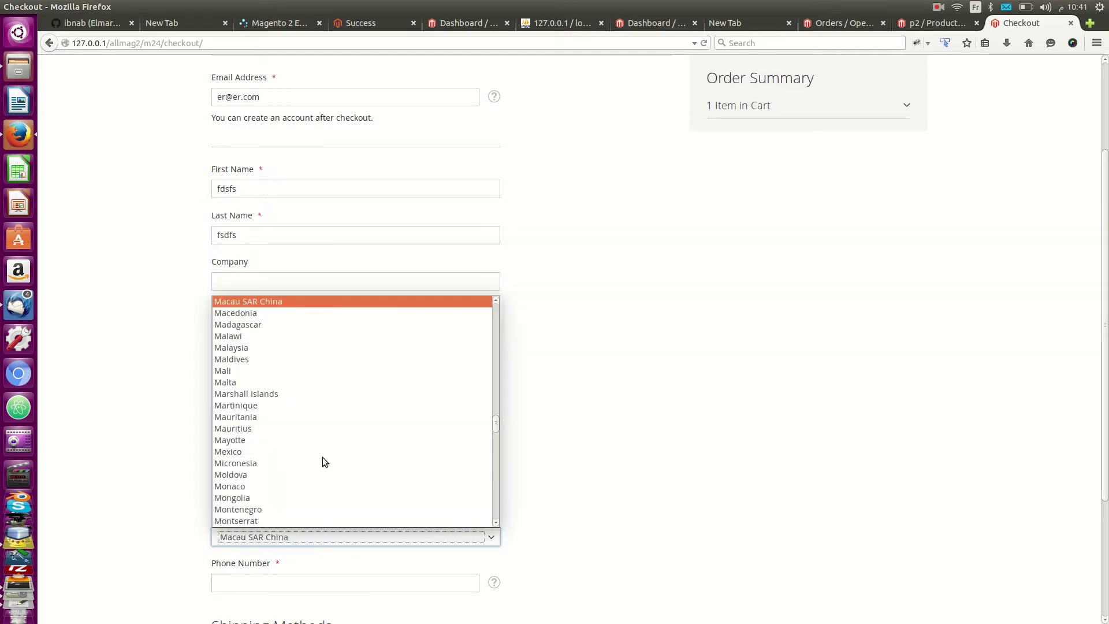
{"action": "left_click", "coordinate": [312, 465]}
Fill in the postal code and phone number, then continue to Review & Payments
{"action": "left_click", "coordinate": [271, 451]}
{"action": "left_click", "coordinate": [262, 495]}
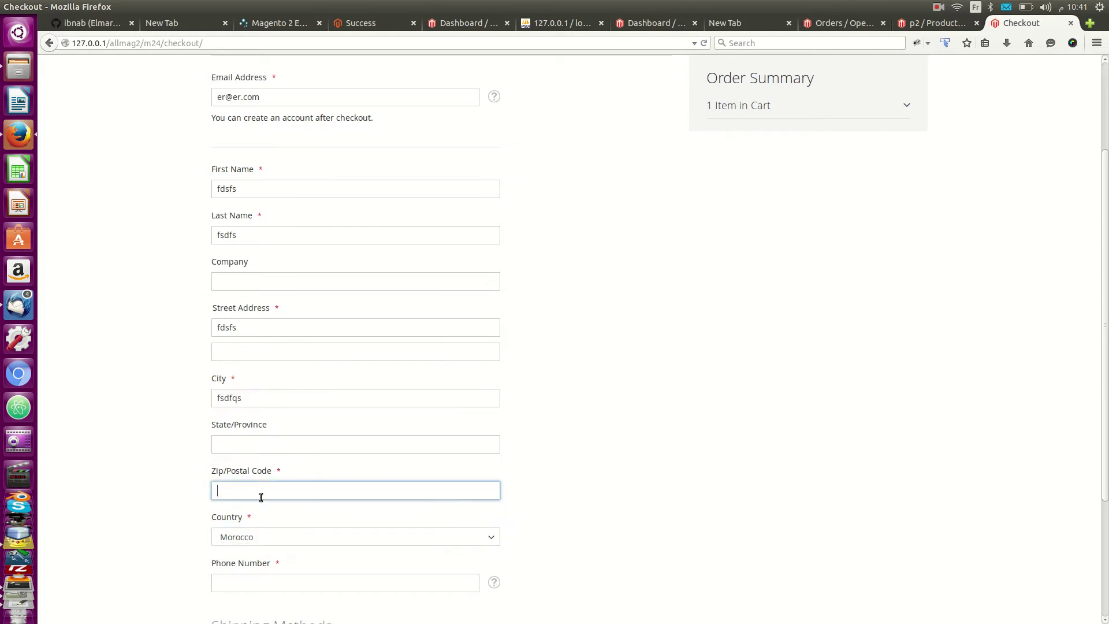
{"action": "type", "text": "11000"}
{"action": "left_click", "coordinate": [338, 579]}
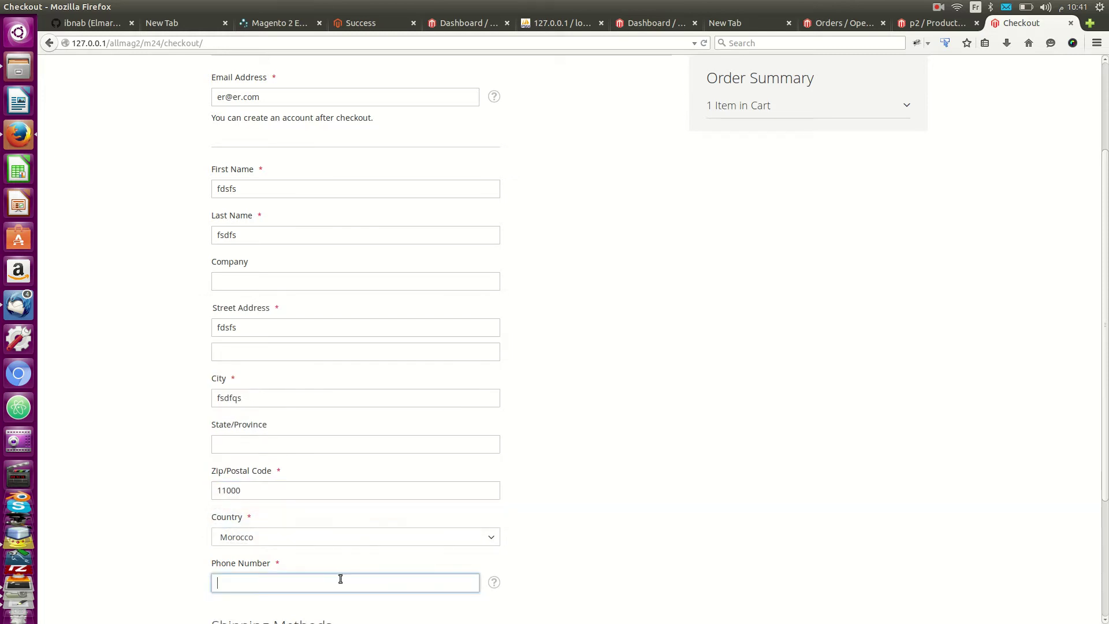
{"action": "type", "text": "545454654564"}
{"action": "scroll", "coordinate": [325, 581], "scroll_direction": "down", "scroll_amount": 4}
{"action": "left_click", "coordinate": [639, 564]}
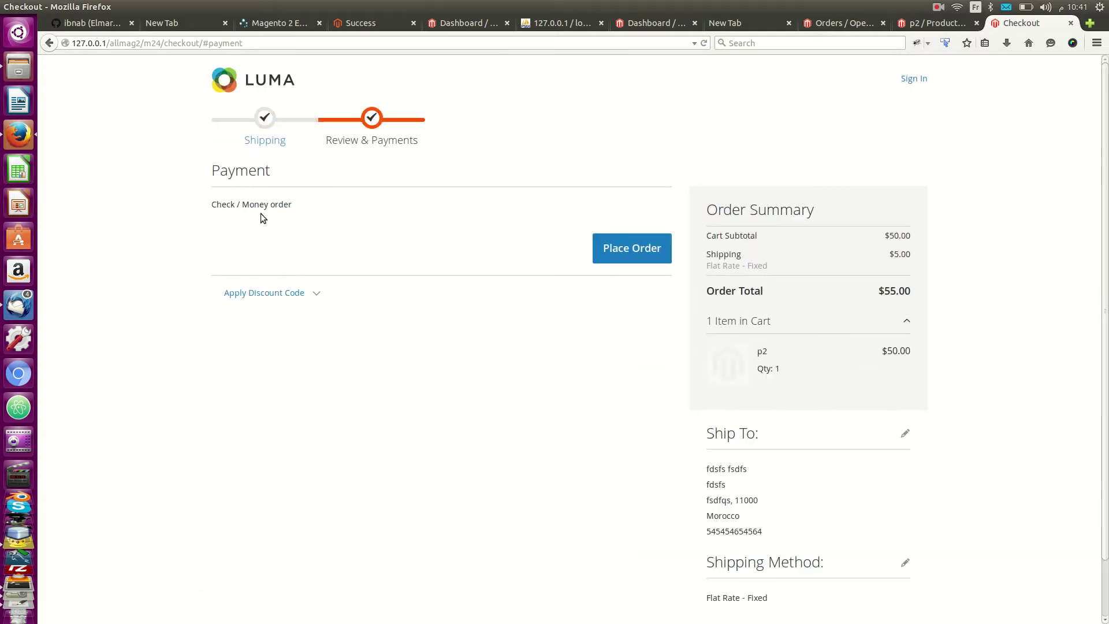
Place the $55.00 order and return to the admin Sales section
{"action": "left_click", "coordinate": [623, 343]}
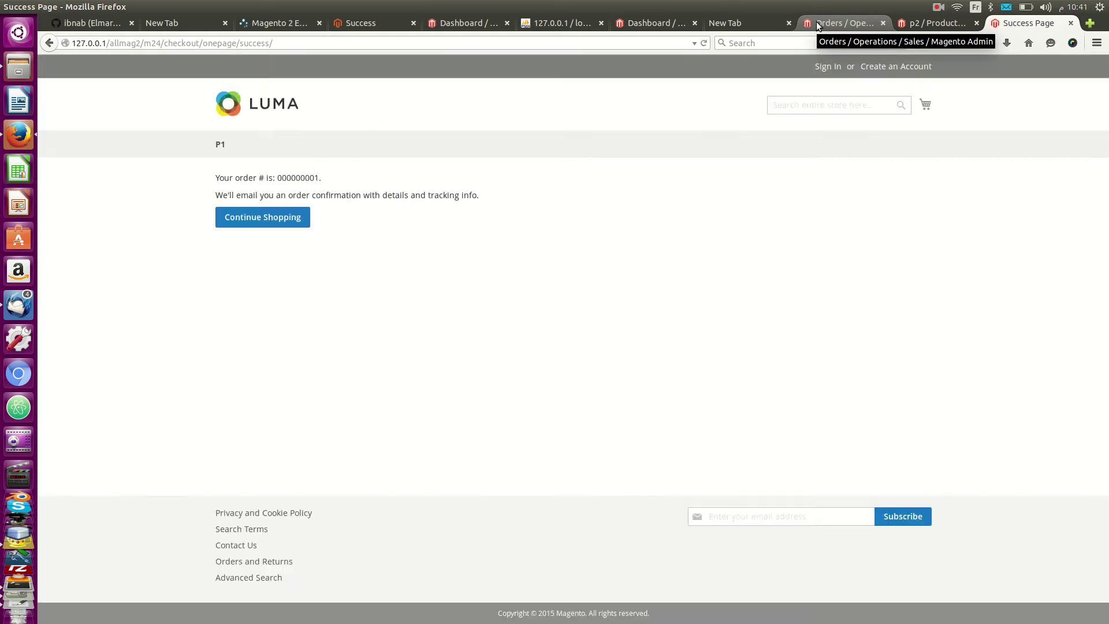
{"action": "left_click", "coordinate": [816, 22]}
{"action": "left_click", "coordinate": [62, 151]}
Refresh the Orders grid and delete order 000000001 using the Delete mass action
{"action": "left_click", "coordinate": [118, 153]}
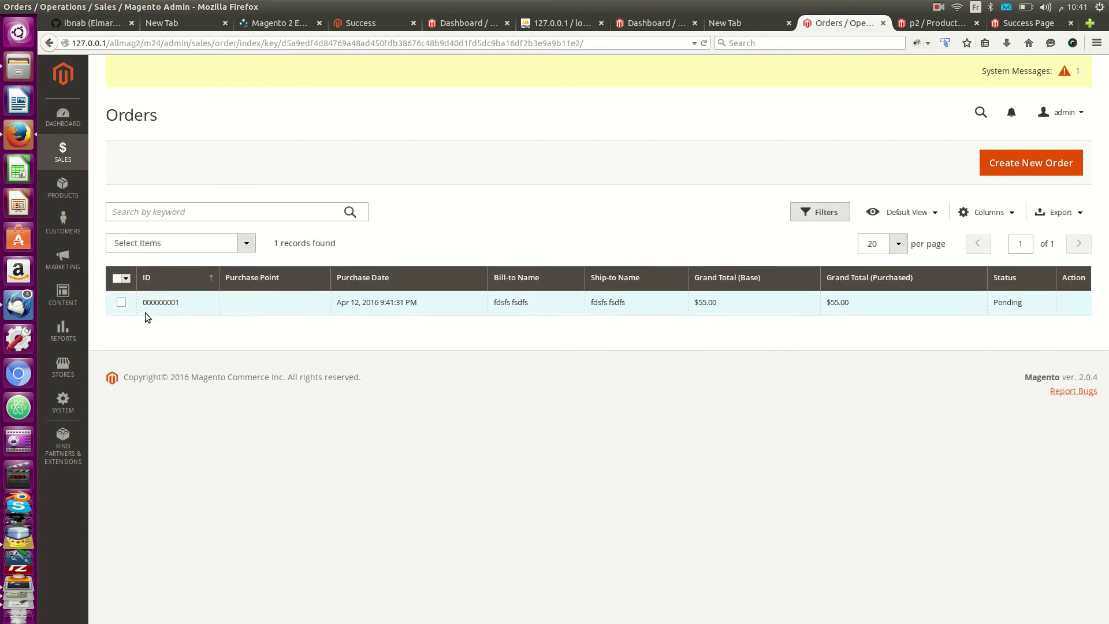
{"action": "left_click", "coordinate": [120, 303]}
{"action": "left_click", "coordinate": [176, 244]}
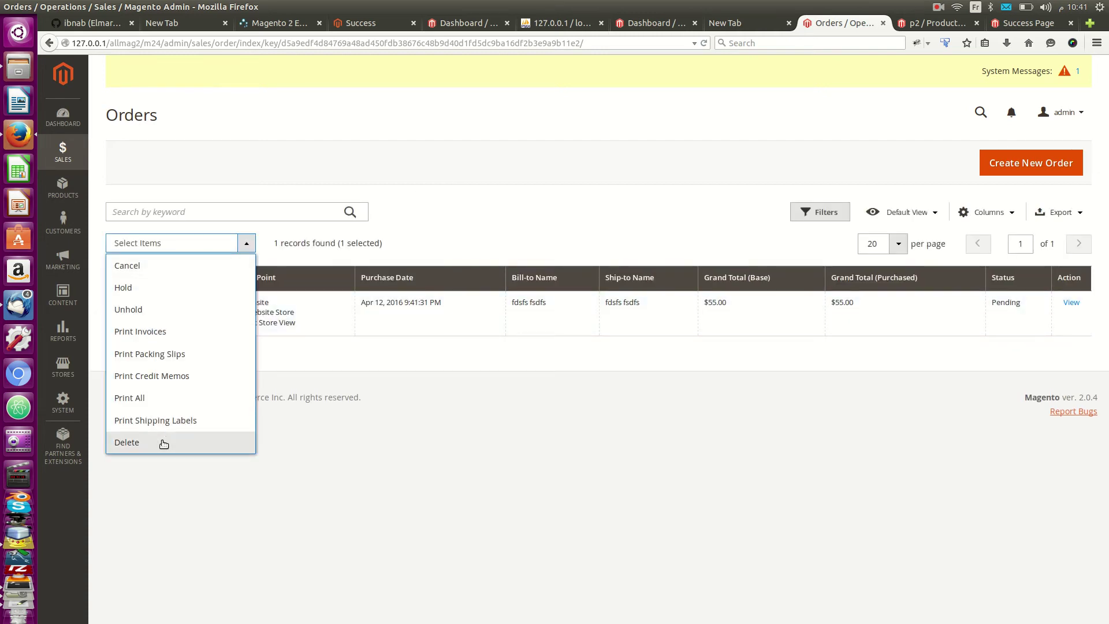
{"action": "left_click", "coordinate": [164, 441]}
{"action": "left_click", "coordinate": [942, 164]}
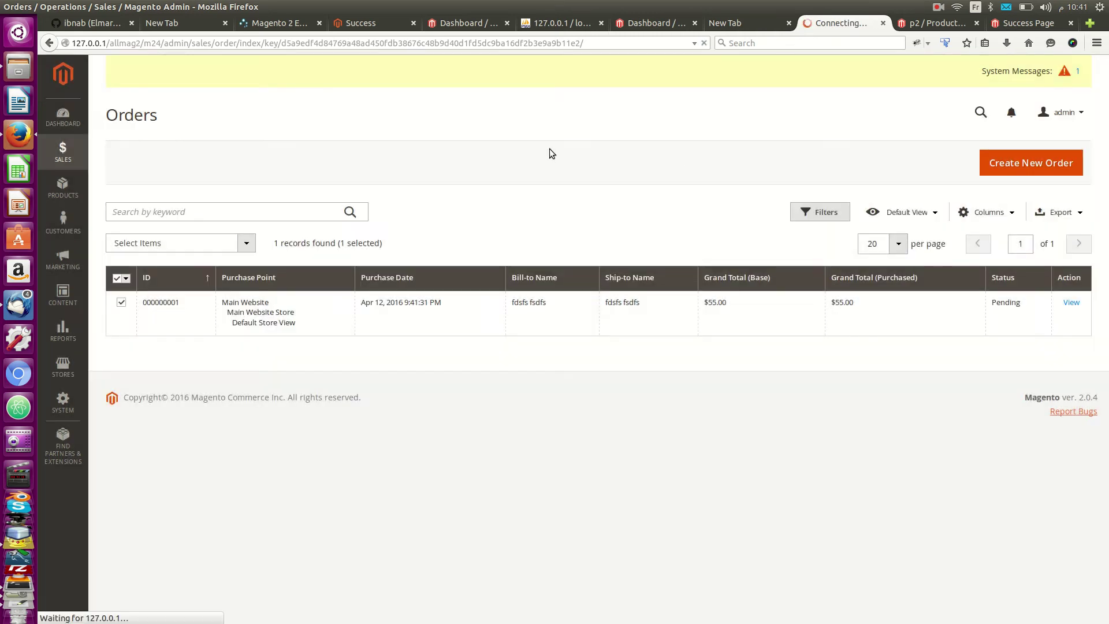